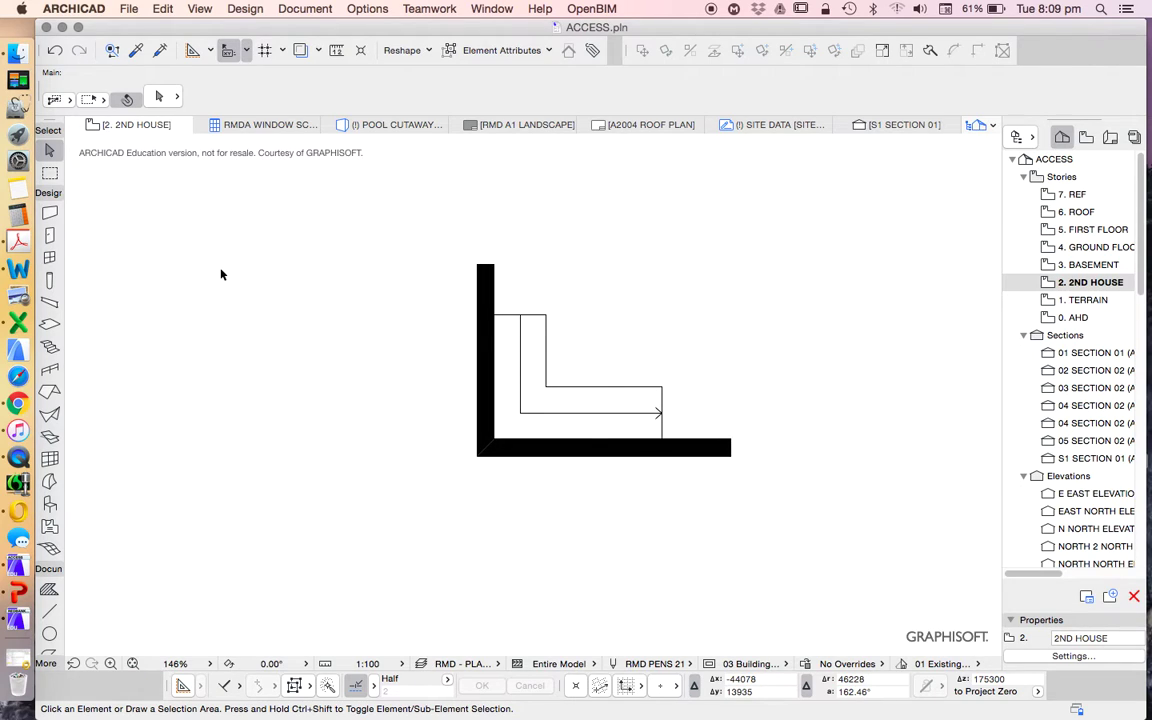
Bring up the Stair tool's default settings: height 2700, width 900, 15 risers of 180.
{"action": "left_click", "coordinate": [50, 346]}
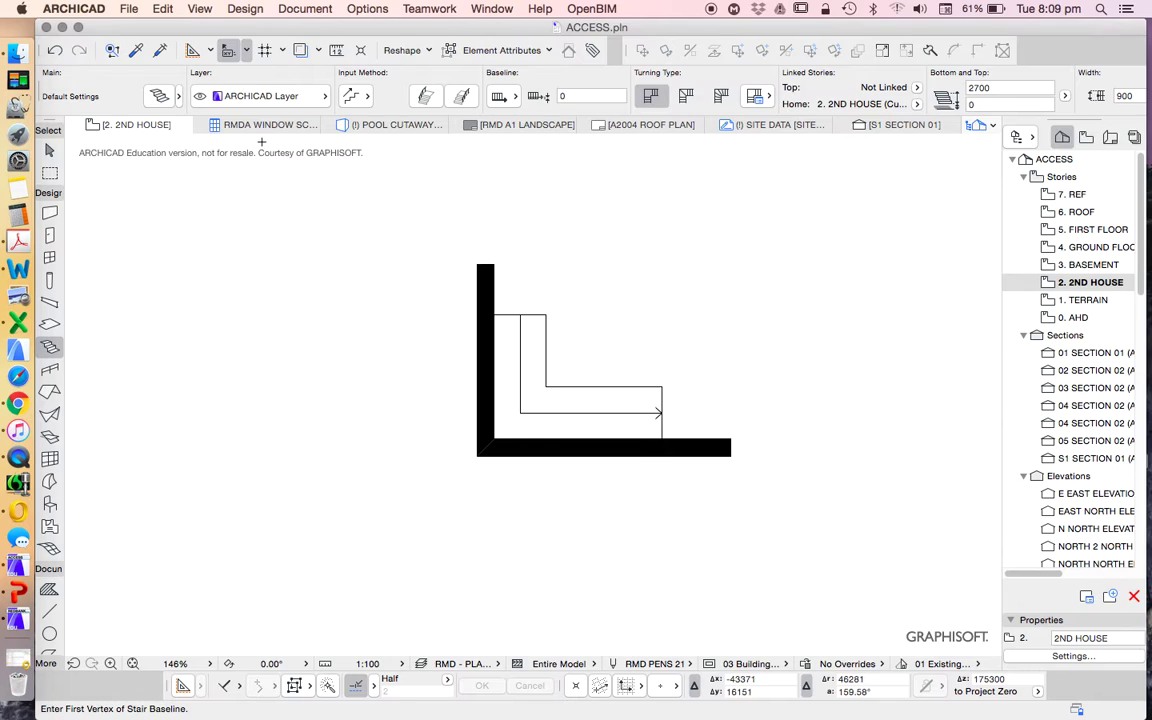
{"action": "left_click", "coordinate": [158, 97]}
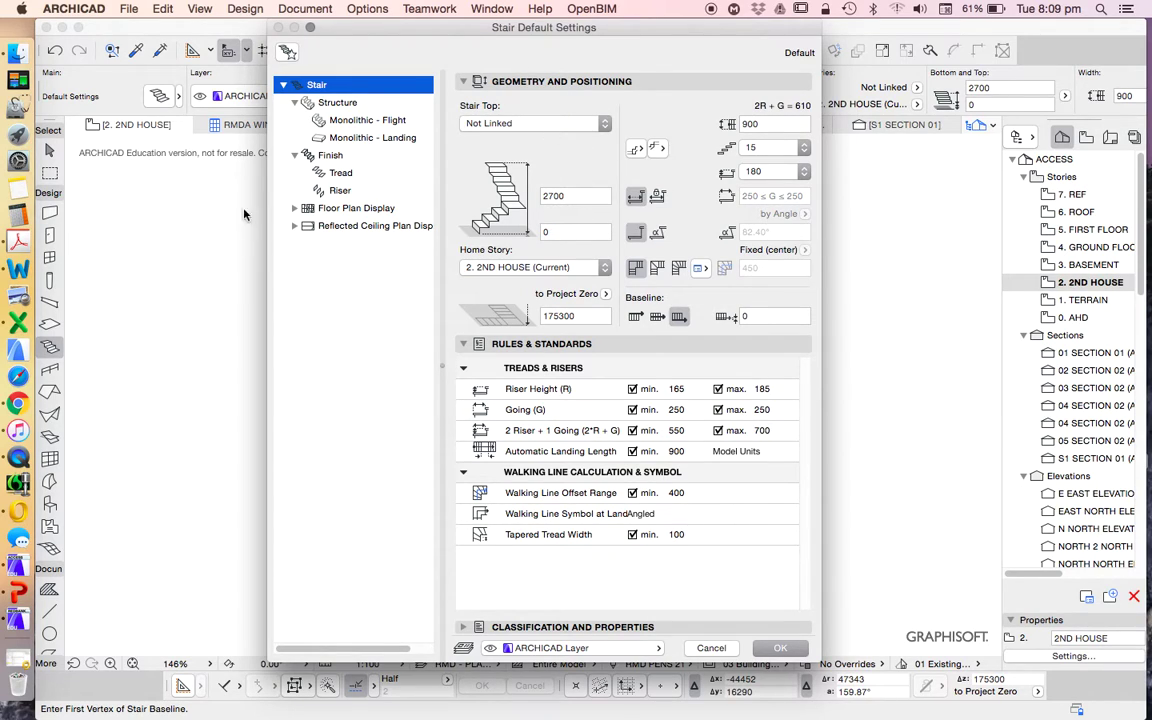
{"action": "left_click", "coordinate": [532, 123]}
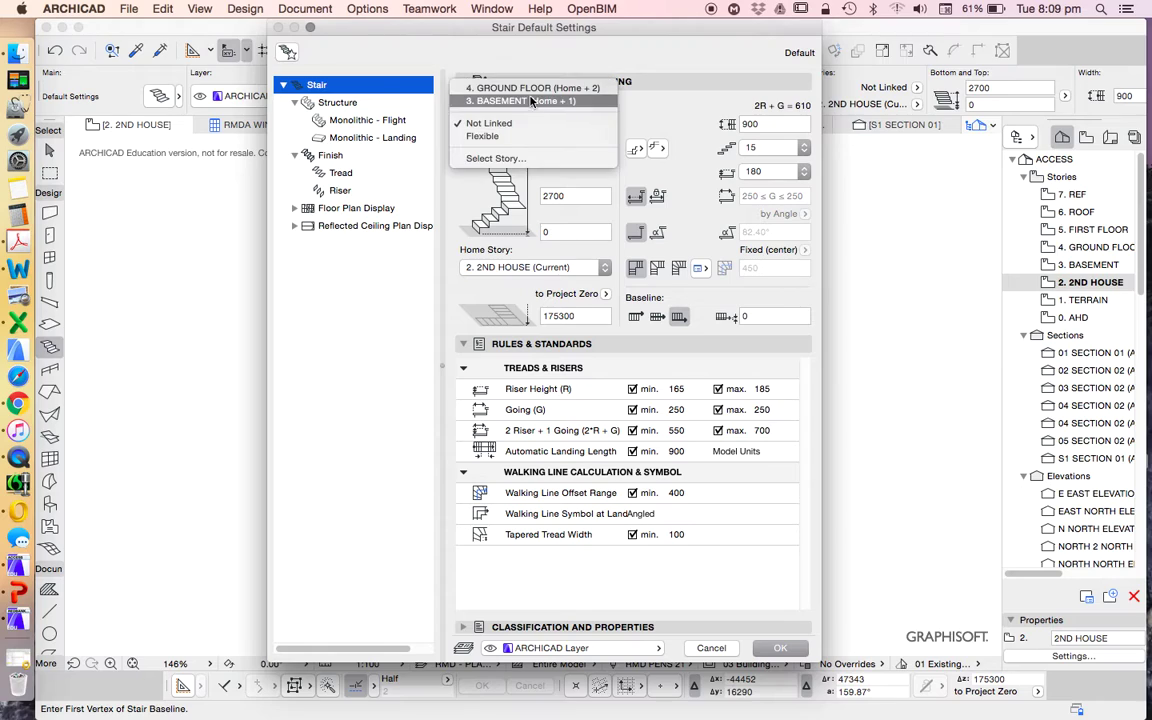
{"action": "left_click", "coordinate": [480, 122]}
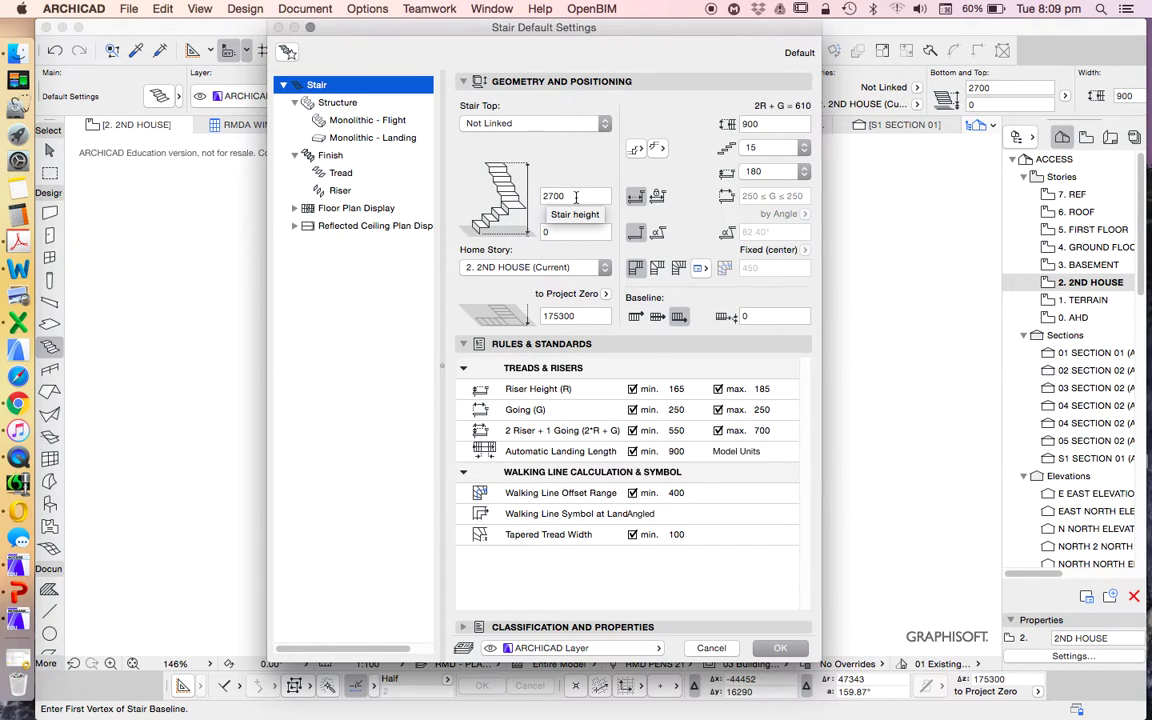
{"action": "left_click", "coordinate": [575, 197]}
{"action": "double_click", "coordinate": [556, 196]}
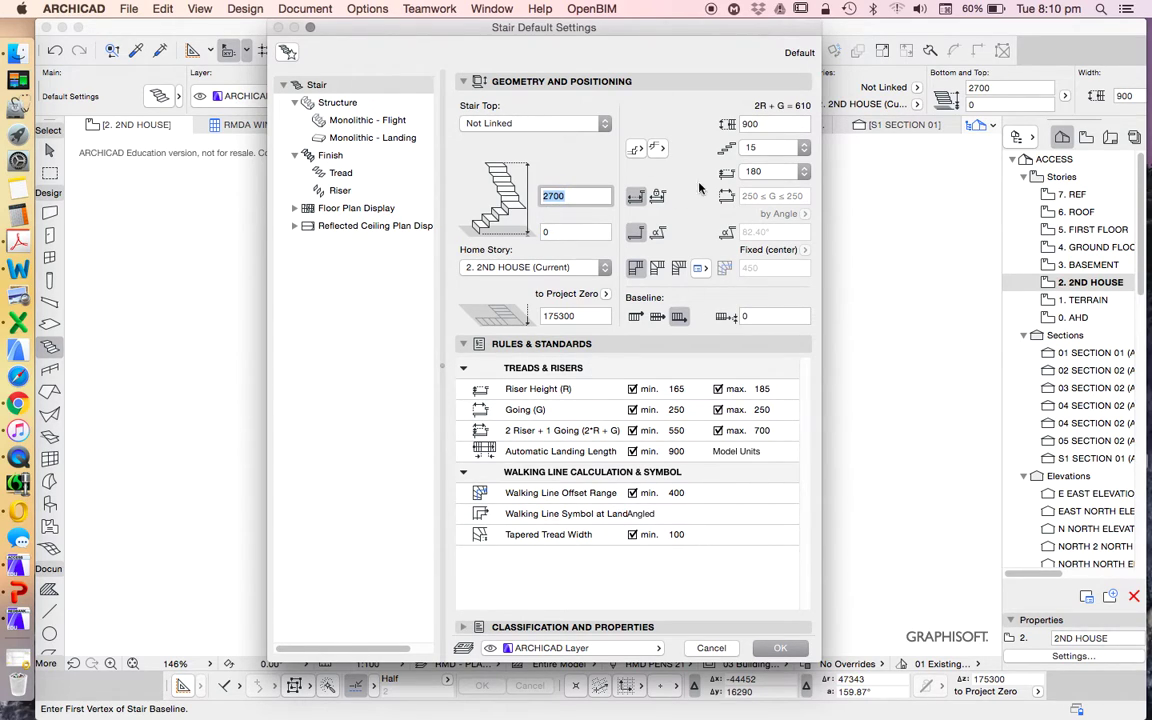
{"action": "left_click", "coordinate": [769, 123]}
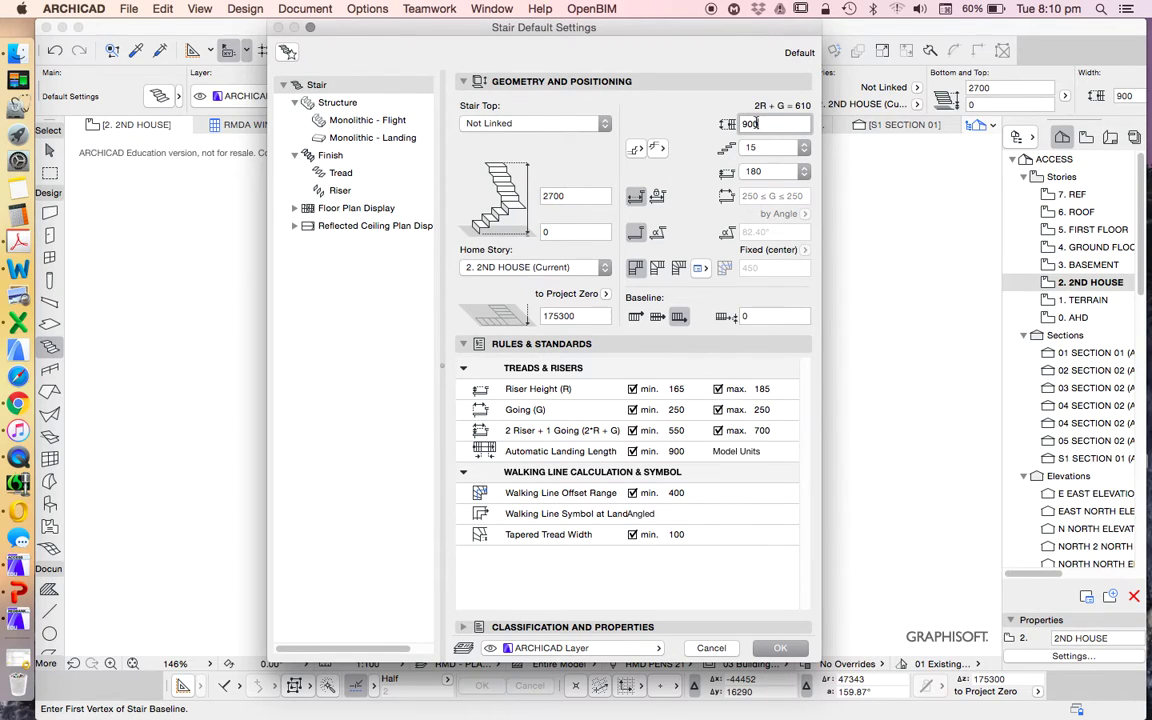
{"action": "left_click", "coordinate": [805, 150]}
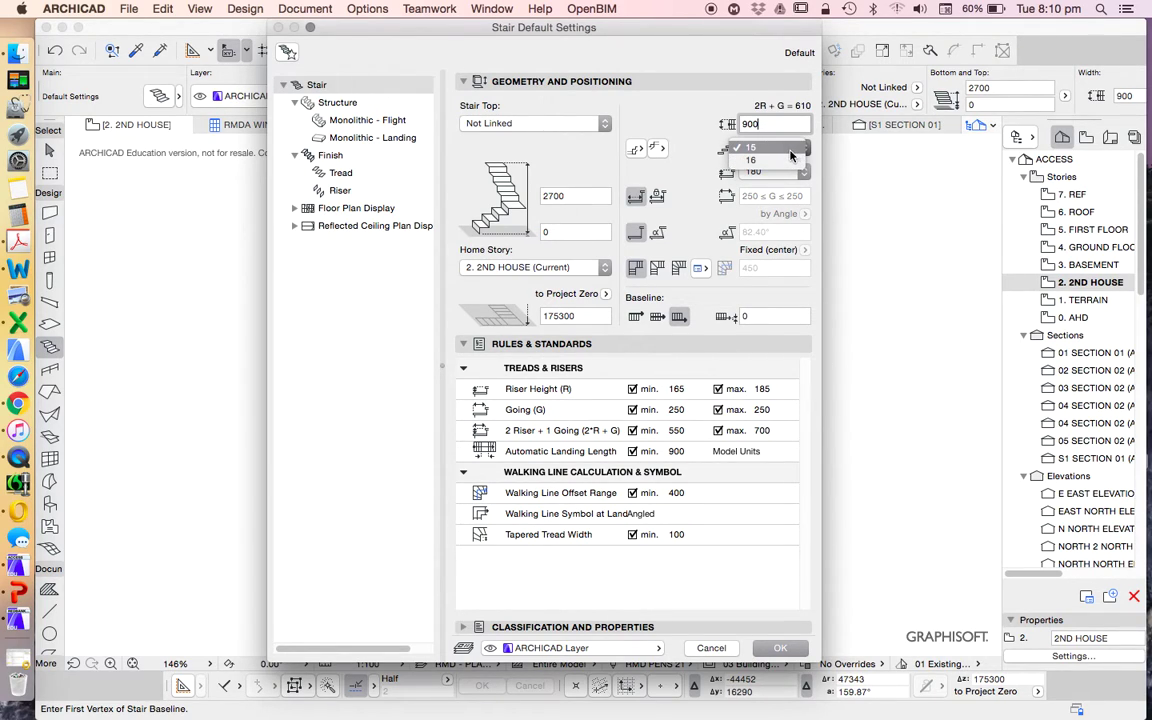
{"action": "left_click", "coordinate": [689, 159]}
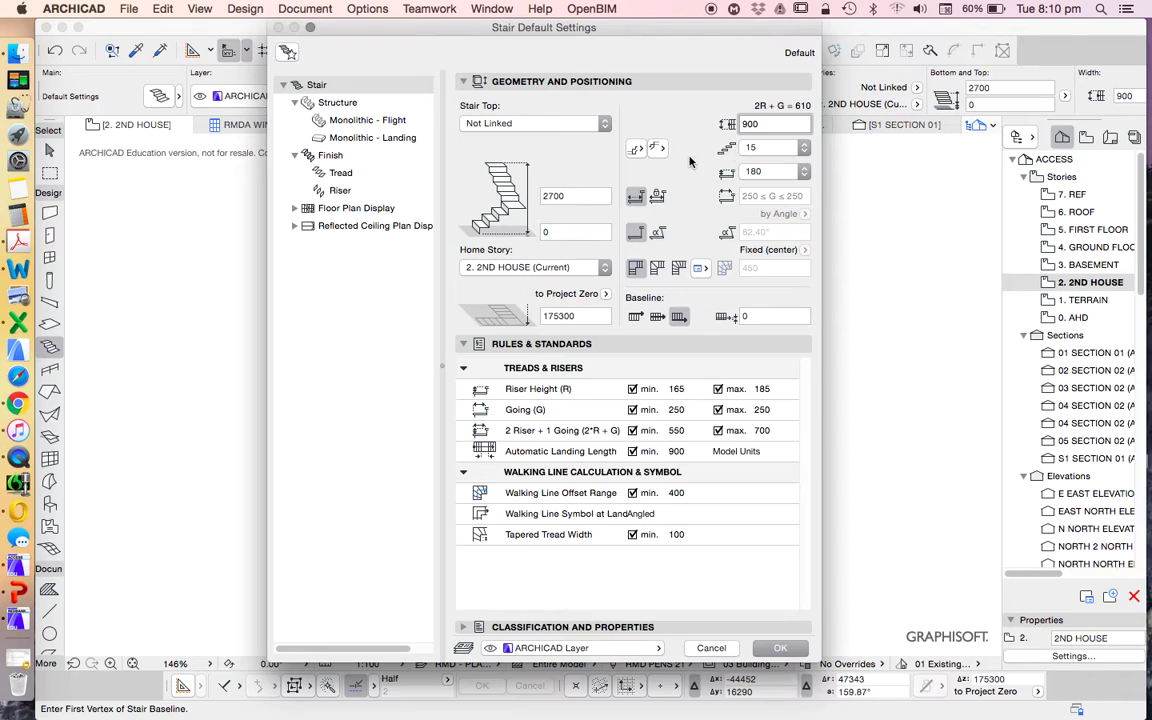
{"action": "left_click", "coordinate": [774, 174]}
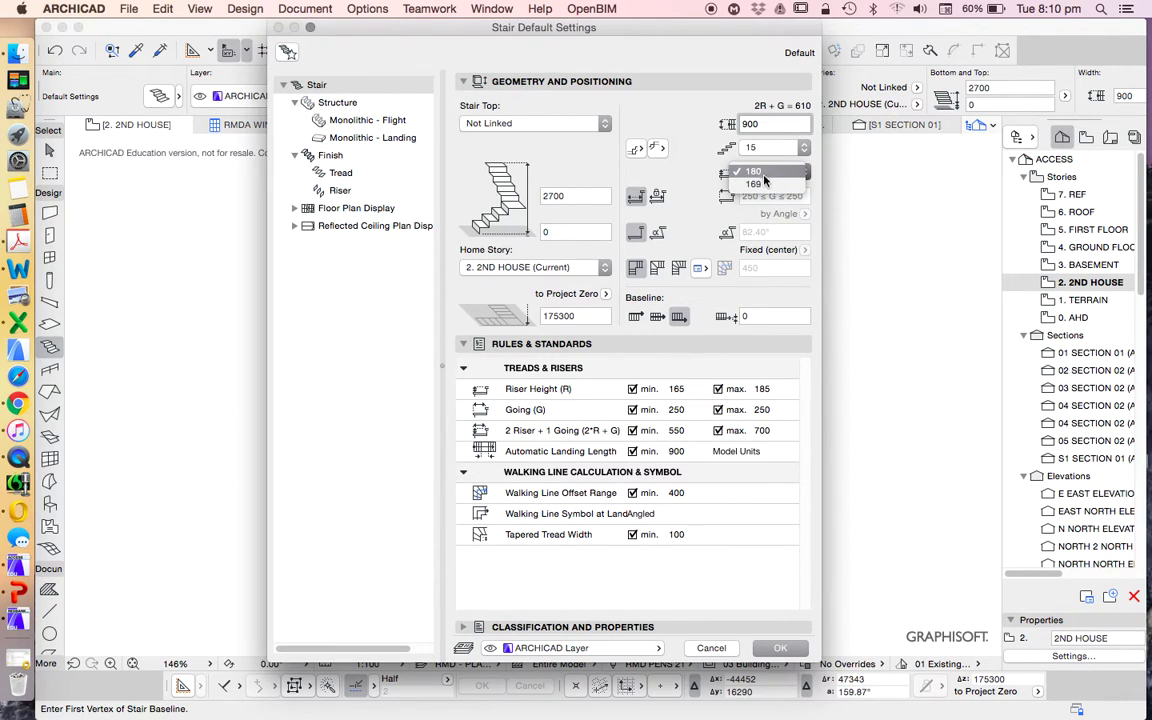
{"action": "left_click", "coordinate": [707, 195]}
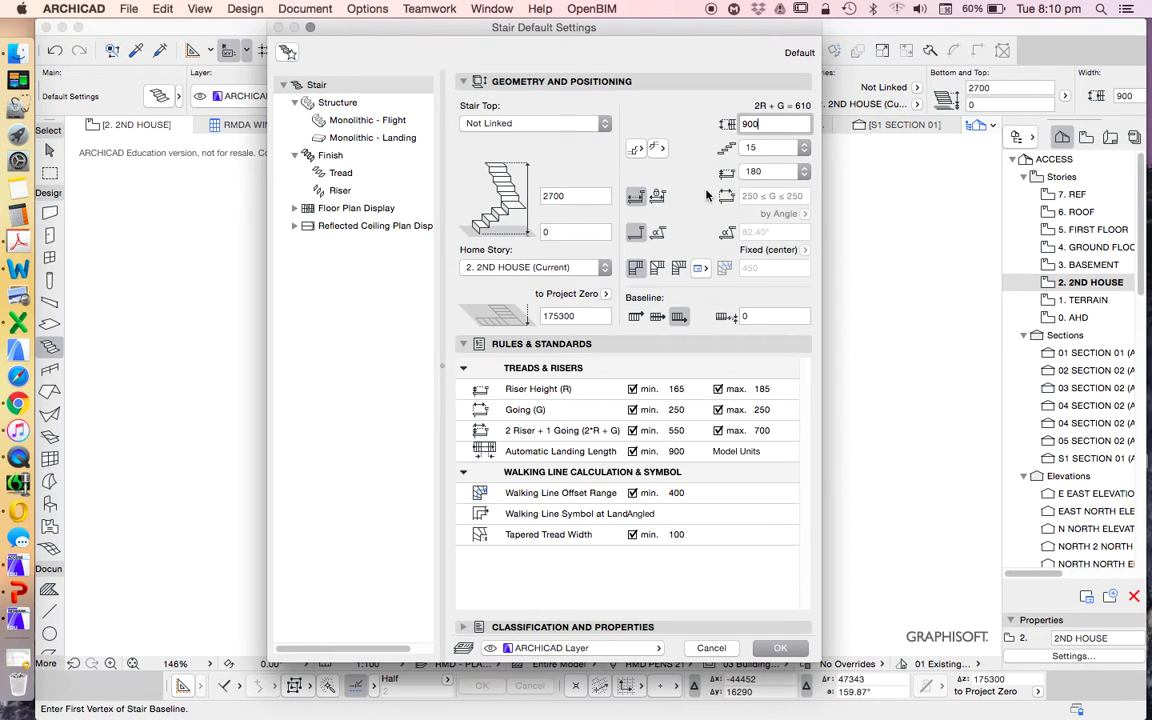
{"action": "left_click", "coordinate": [677, 410]}
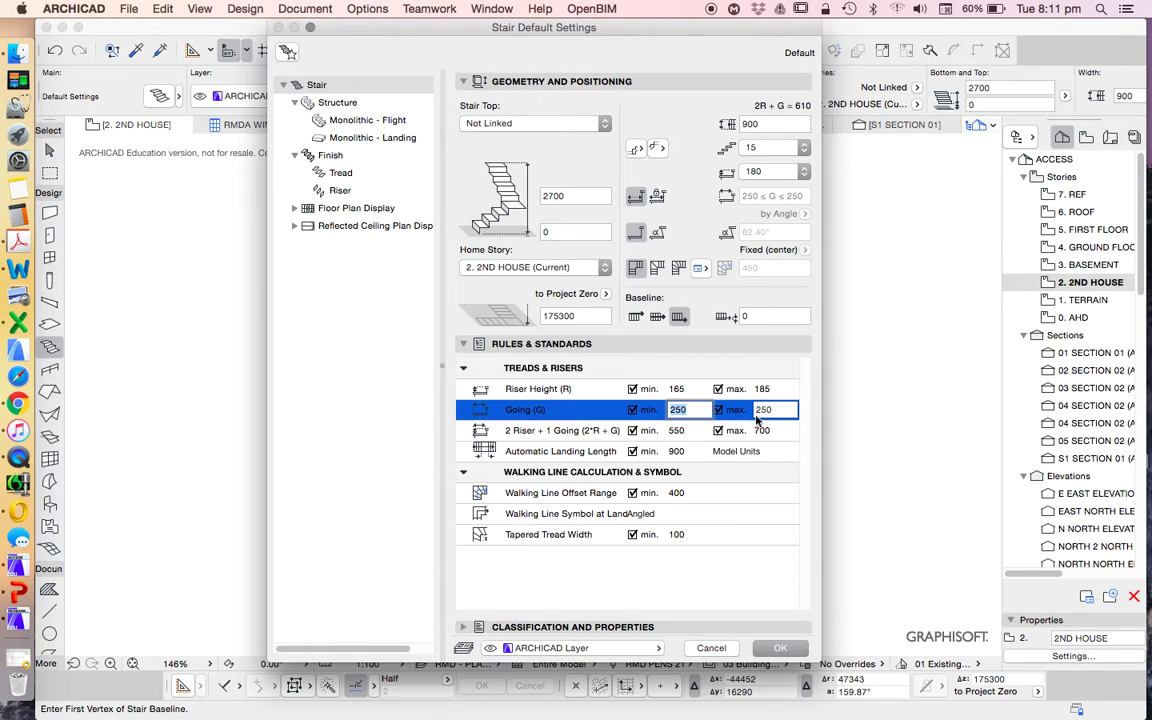
Raise the maximum going limit from 250 to 300.
{"action": "key", "text": "Tab"}
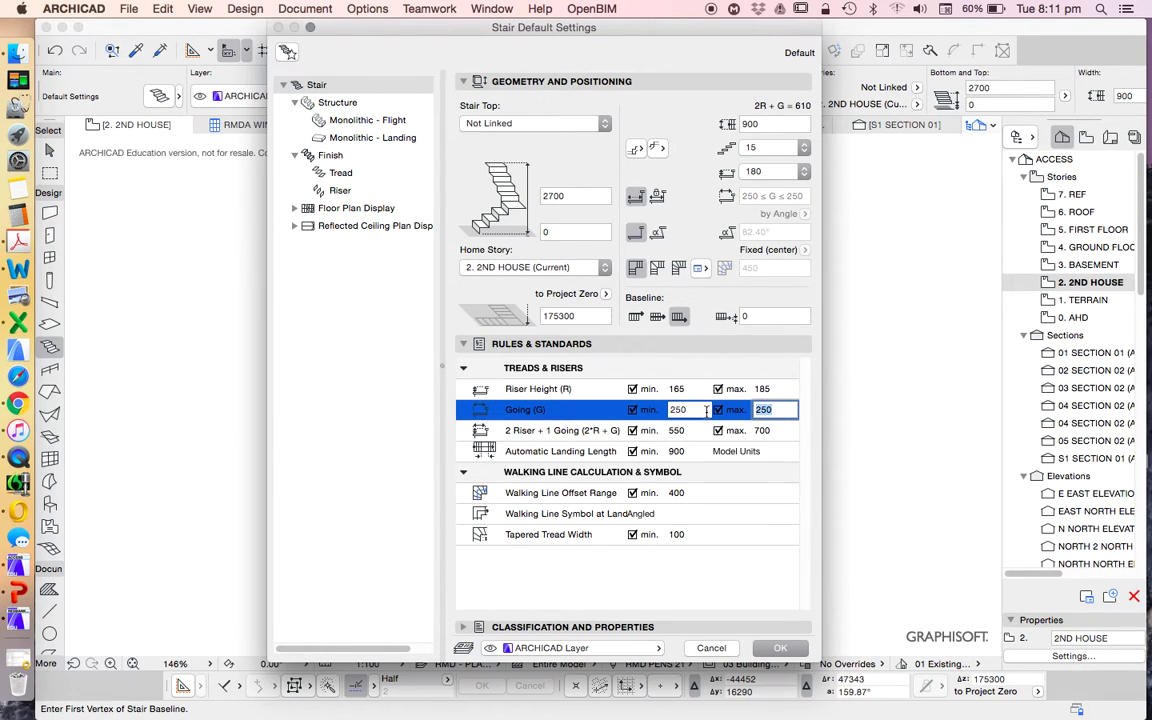
{"action": "type", "text": "300"}
{"action": "key", "text": "Return"}
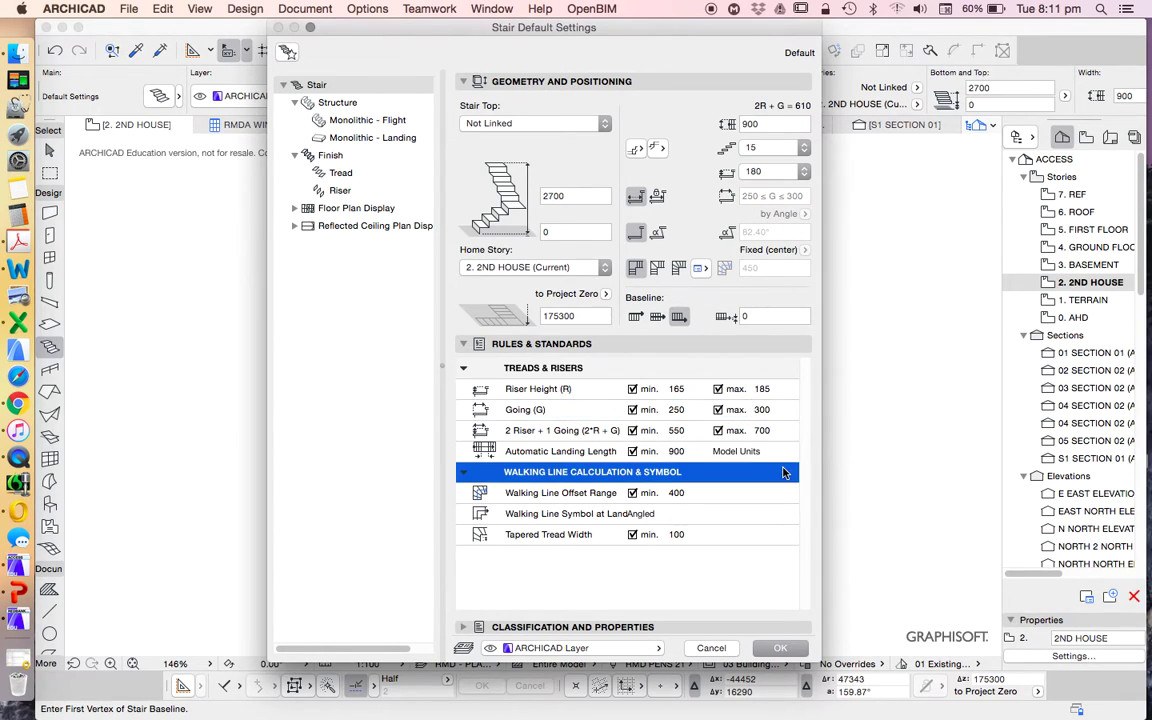
{"action": "left_click", "coordinate": [768, 428]}
{"action": "left_click", "coordinate": [765, 409]}
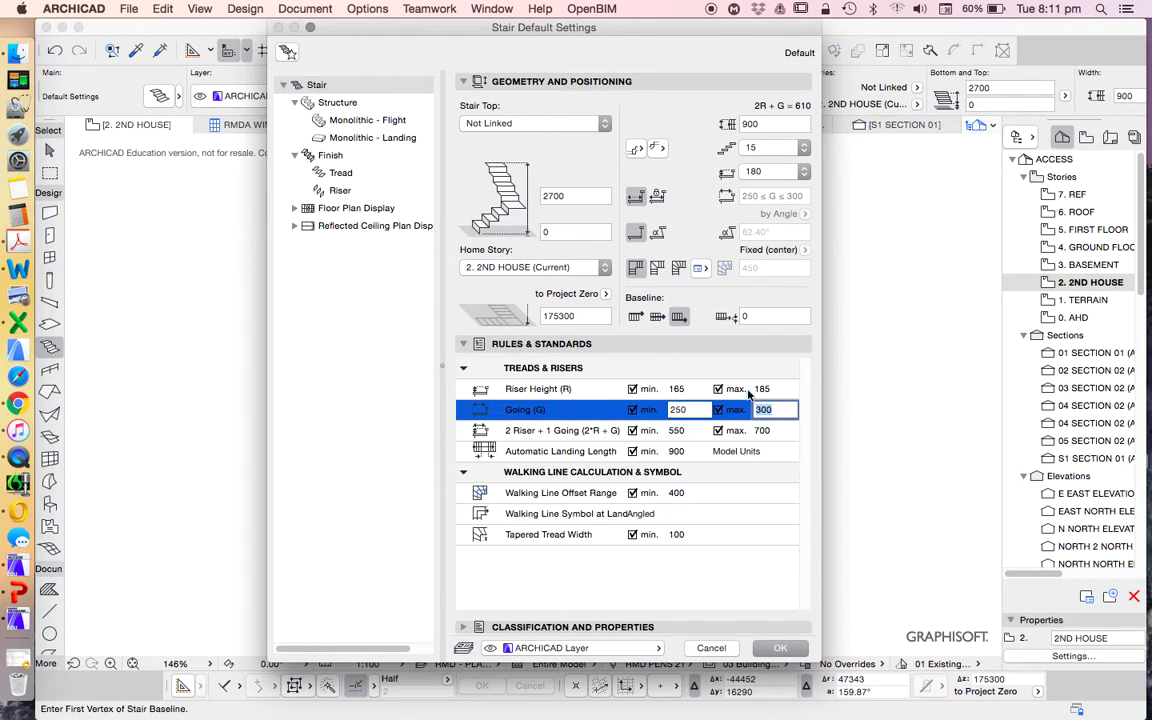
Try other maximum riser heights (200, 190), leaving the limits at 165–185.
{"action": "left_click", "coordinate": [682, 391]}
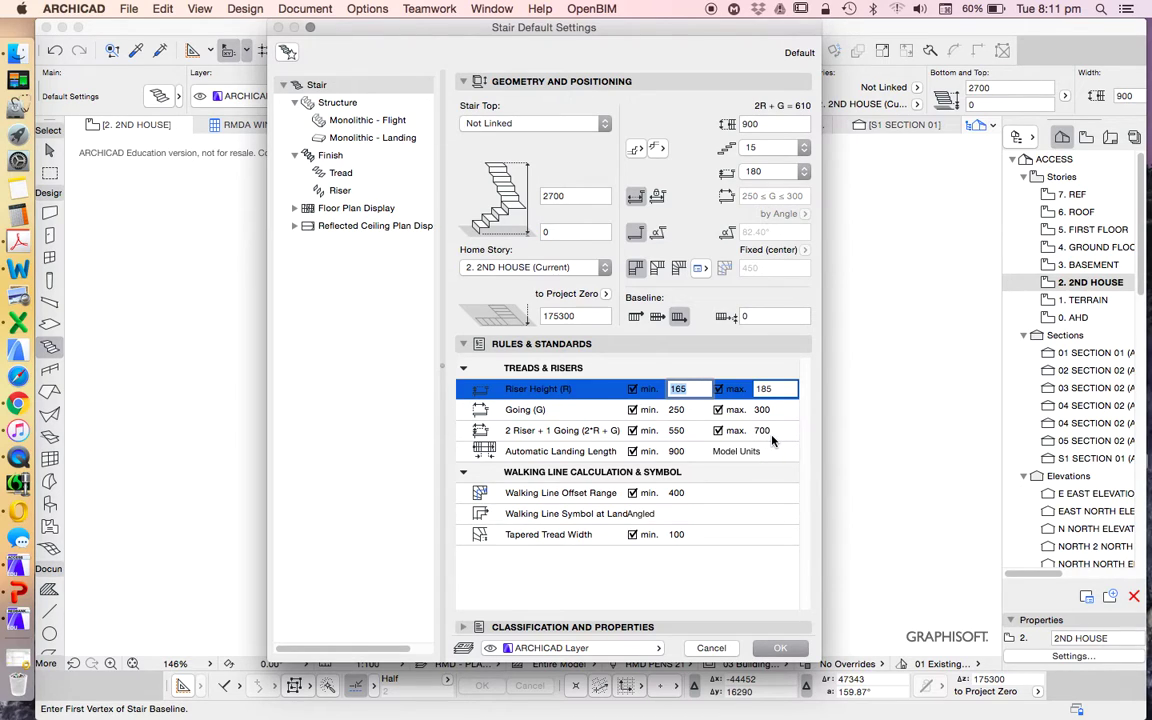
{"action": "left_click", "coordinate": [782, 390]}
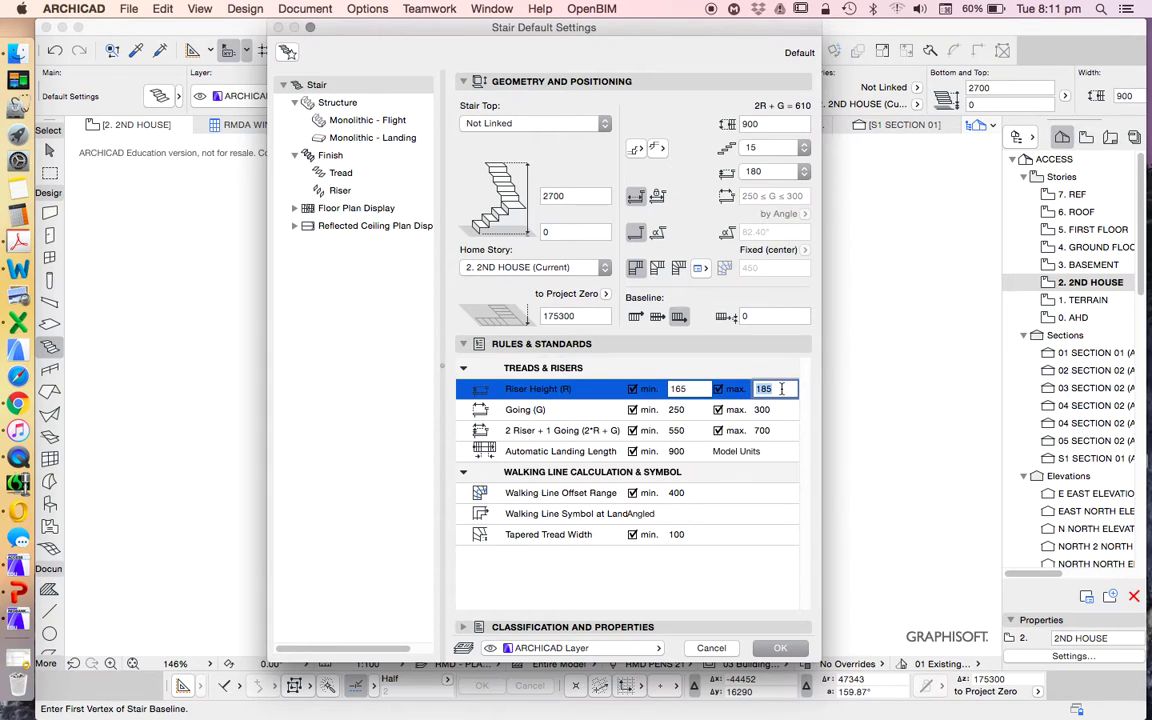
{"action": "type", "text": "200"}
{"action": "double_click", "coordinate": [768, 391]}
{"action": "left_click", "coordinate": [779, 389]}
{"action": "key", "text": "BackSpace"}
{"action": "key", "text": "BackSpace"}
{"action": "key", "text": "BackSpace"}
{"action": "type", "text": "190"}
{"action": "type", "text": "18"}
{"action": "left_click", "coordinate": [690, 388]}
Set the minimum riser height limit to 115.
{"action": "type", "text": "115"}
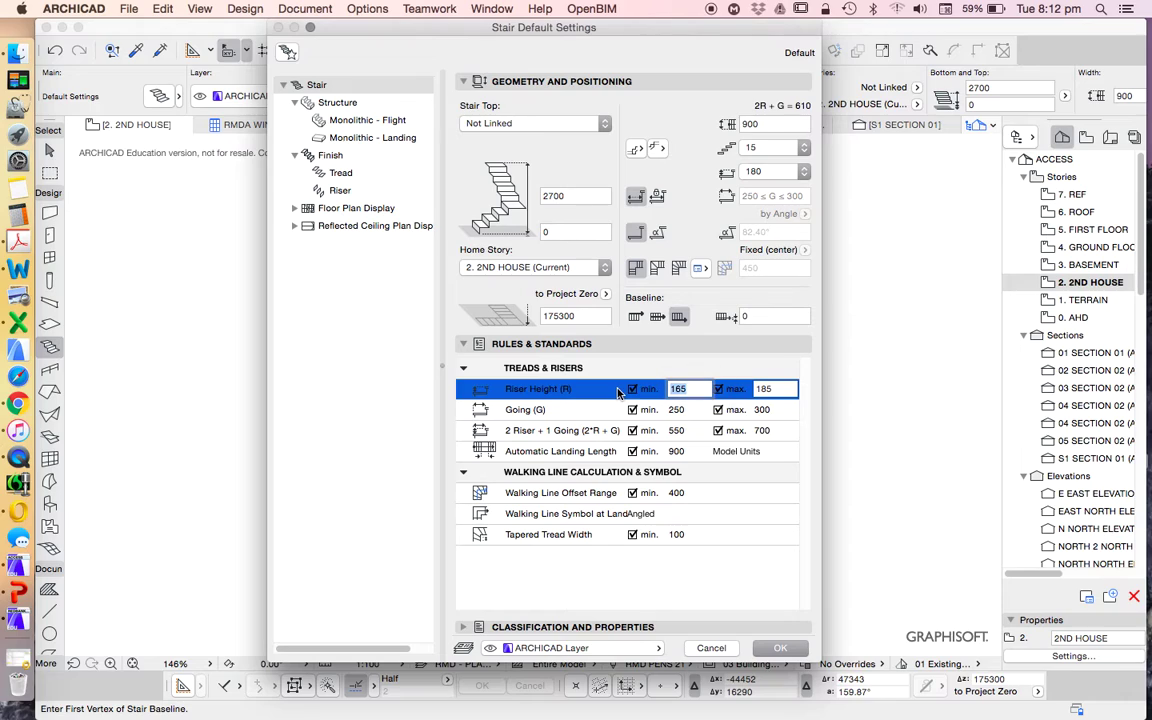
{"action": "key", "text": "Tab"}
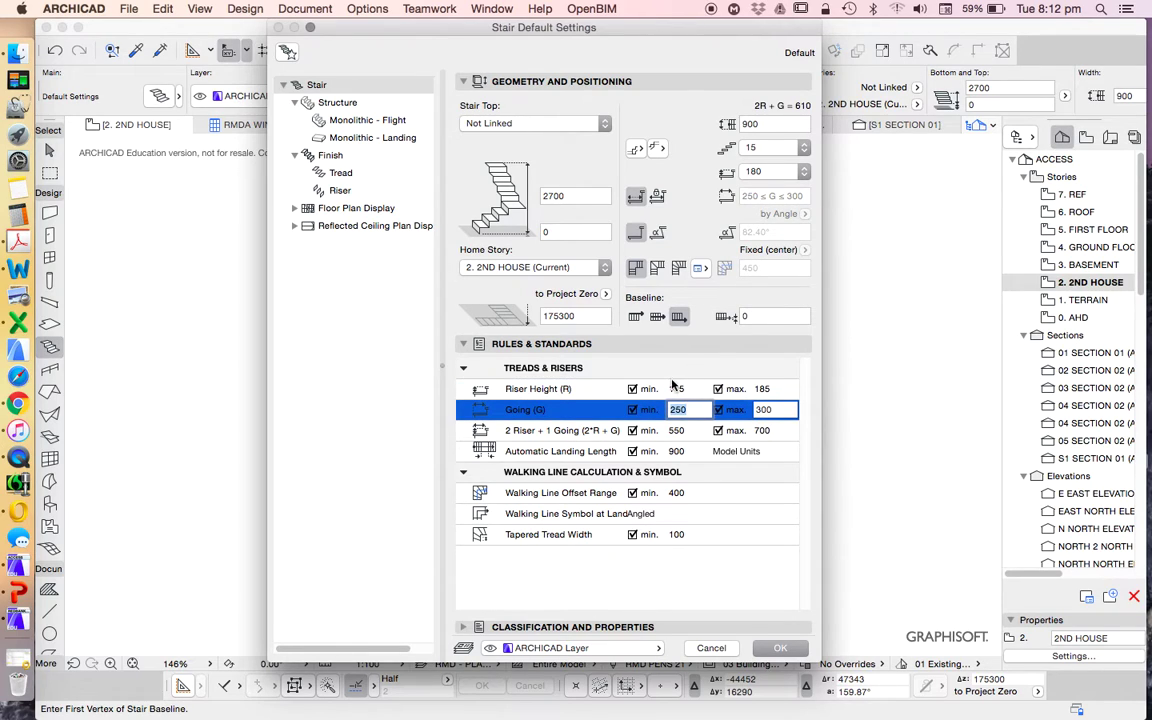
{"action": "left_click", "coordinate": [680, 394]}
Keep the riser height at 180 and the riser count at 15.
{"action": "left_click", "coordinate": [775, 170]}
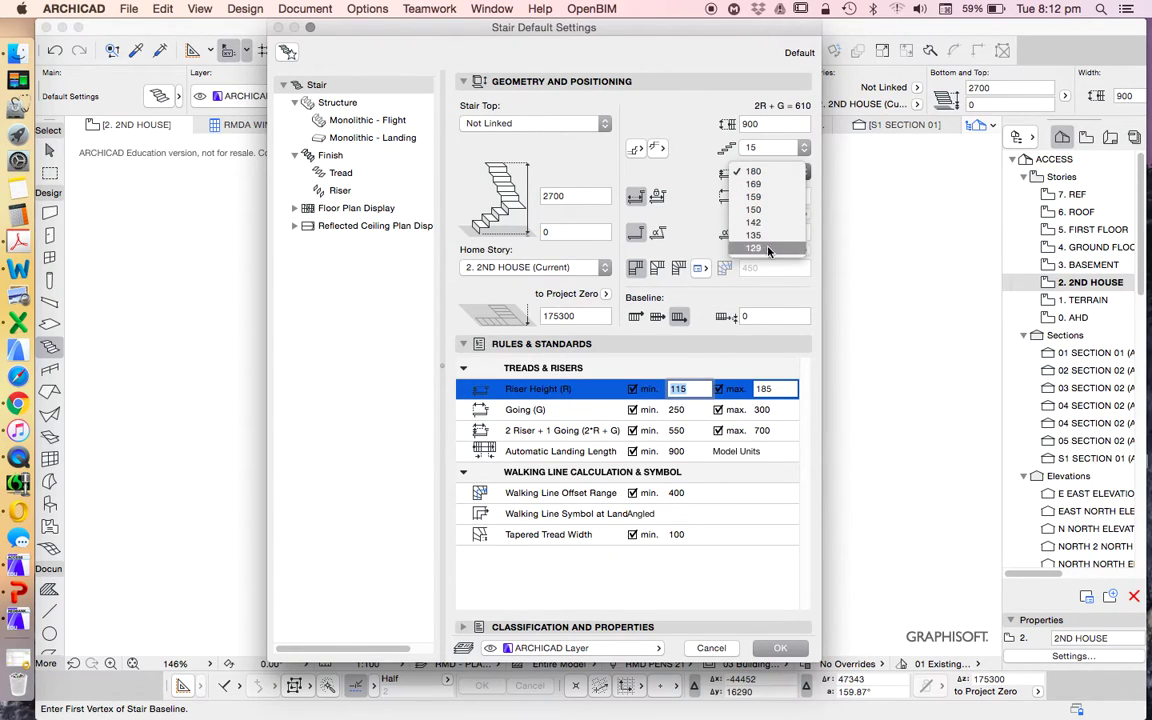
{"action": "left_click", "coordinate": [818, 146]}
{"action": "left_click", "coordinate": [805, 147]}
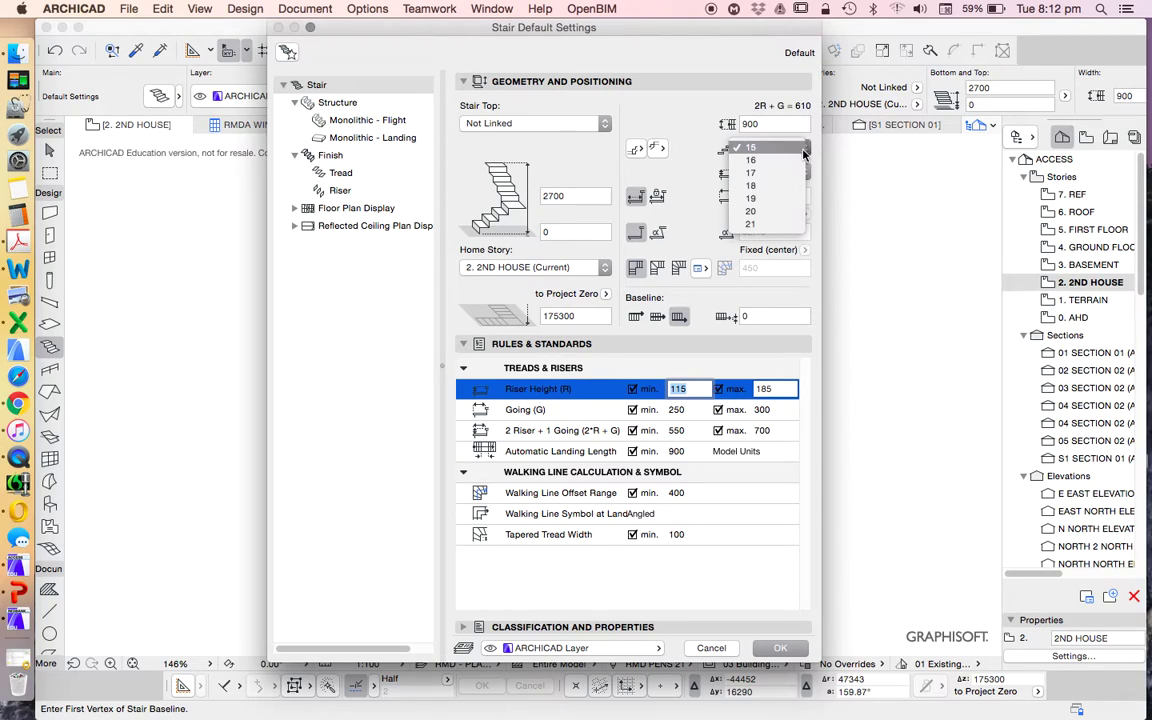
{"action": "left_click", "coordinate": [694, 169]}
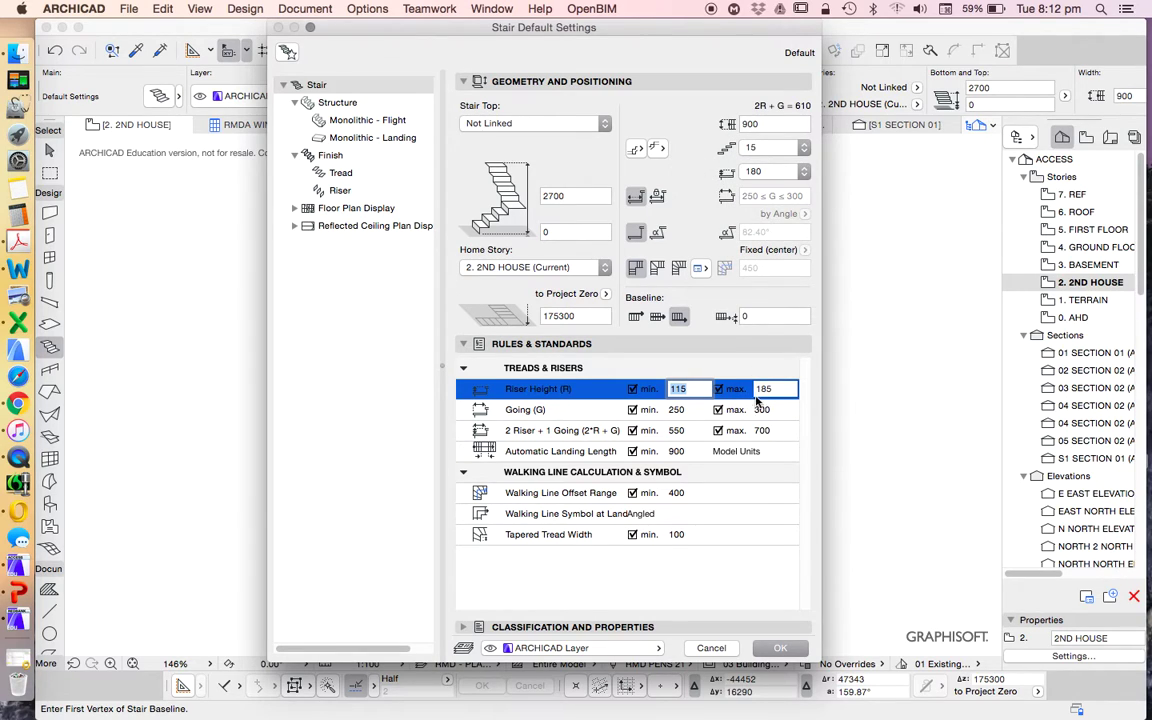
{"action": "left_click", "coordinate": [695, 410]}
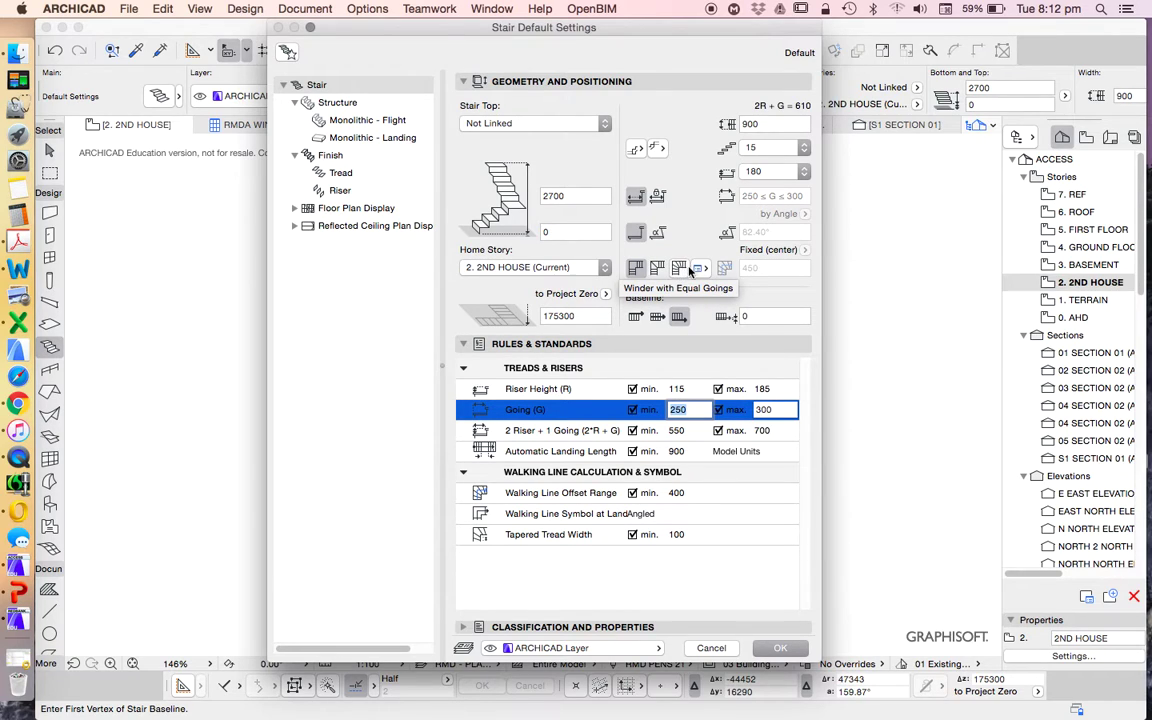
Accept the stair settings and check the left and bottom walls of the corner in plan.
{"action": "key", "text": "Return"}
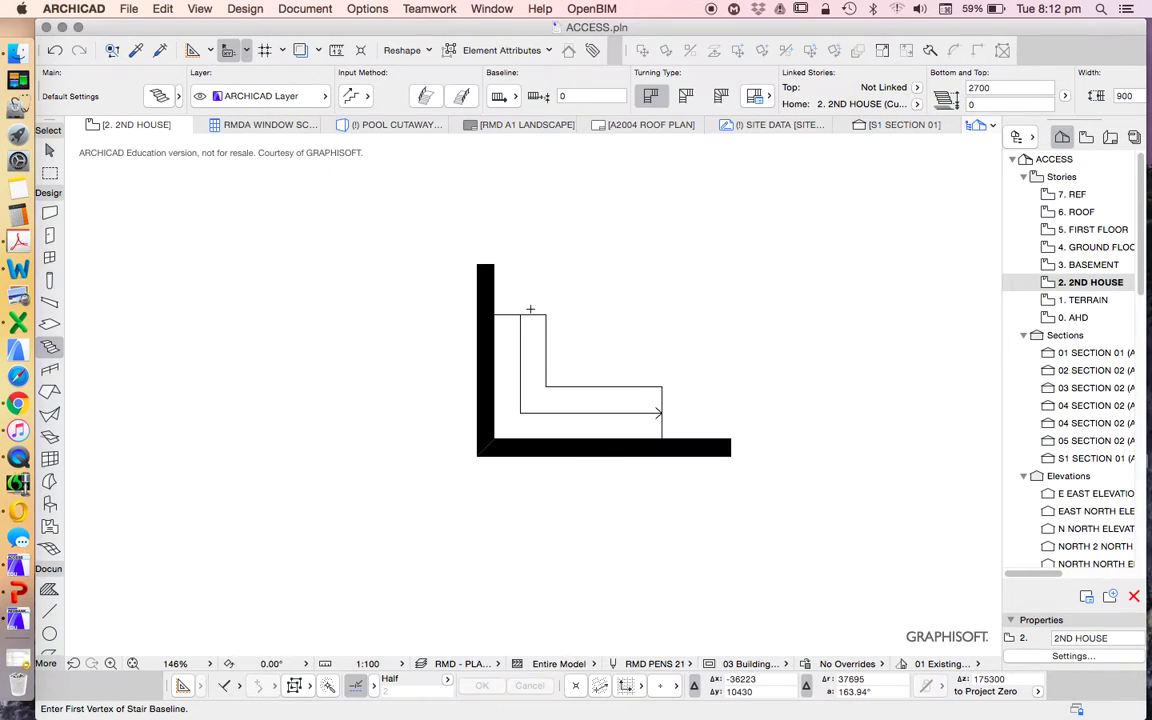
{"action": "scroll", "coordinate": [611, 400], "scroll_direction": "up", "scroll_amount": 5}
{"action": "key", "text": "Escape"}
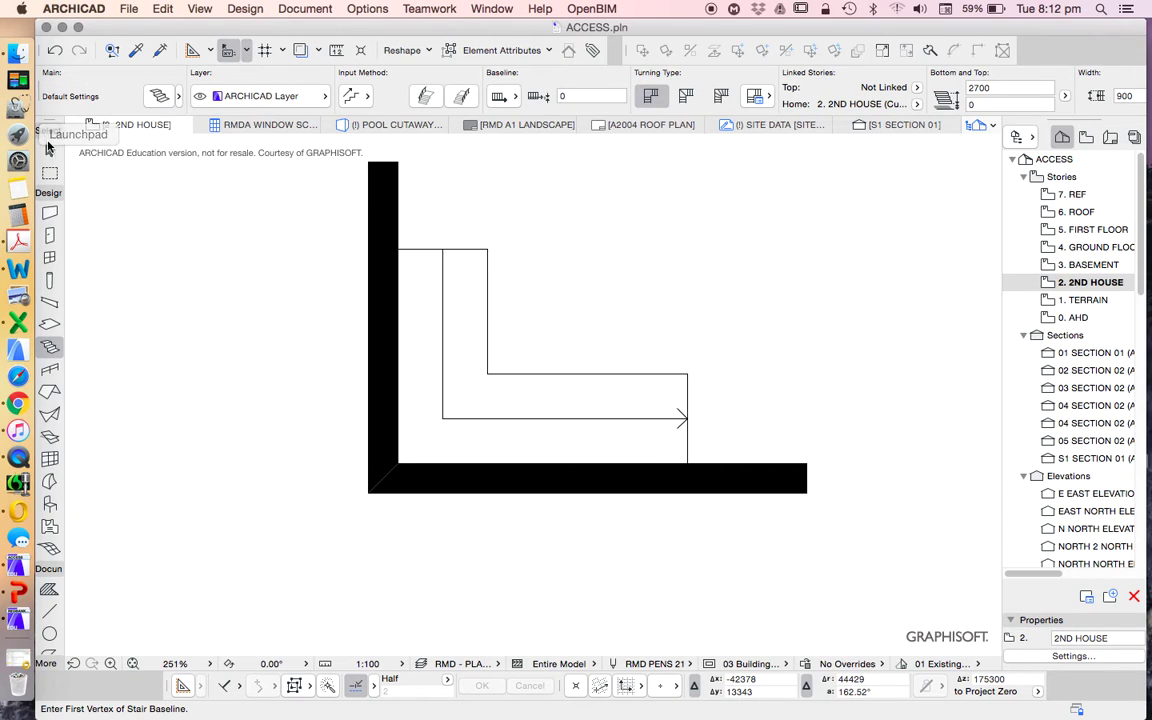
{"action": "left_click", "coordinate": [392, 226]}
{"action": "left_click", "coordinate": [571, 487]}
{"action": "scroll", "coordinate": [563, 480], "scroll_direction": "down", "scroll_amount": 2}
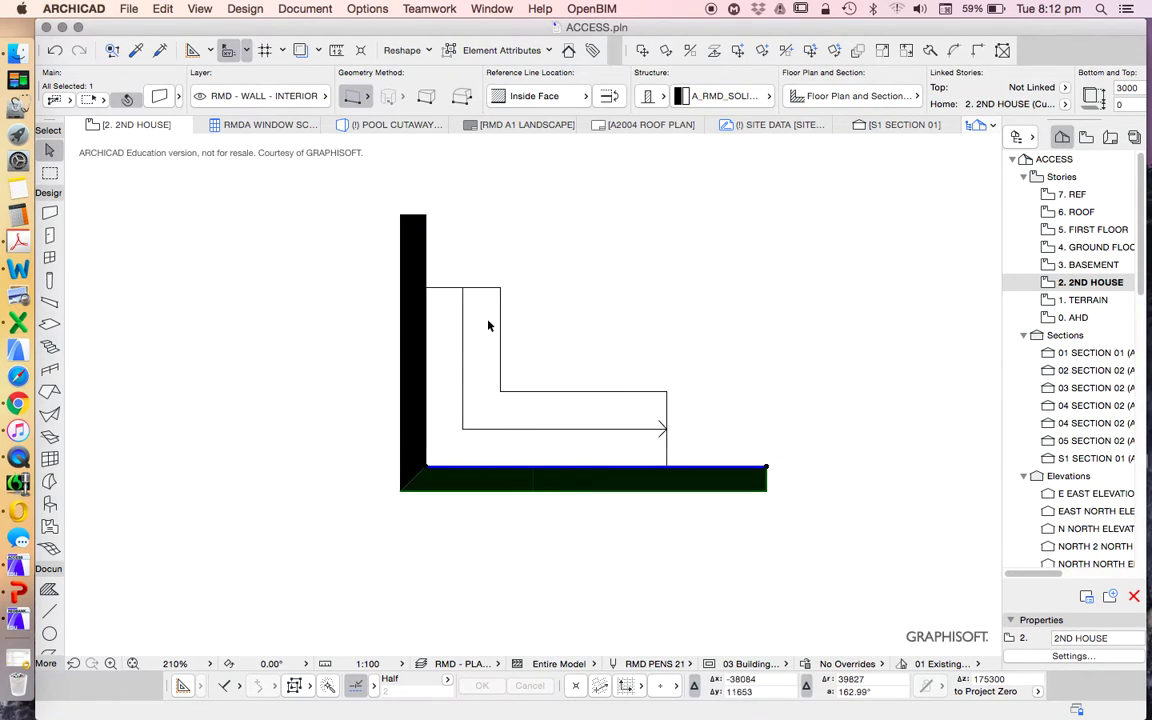
{"action": "key", "text": "Escape"}
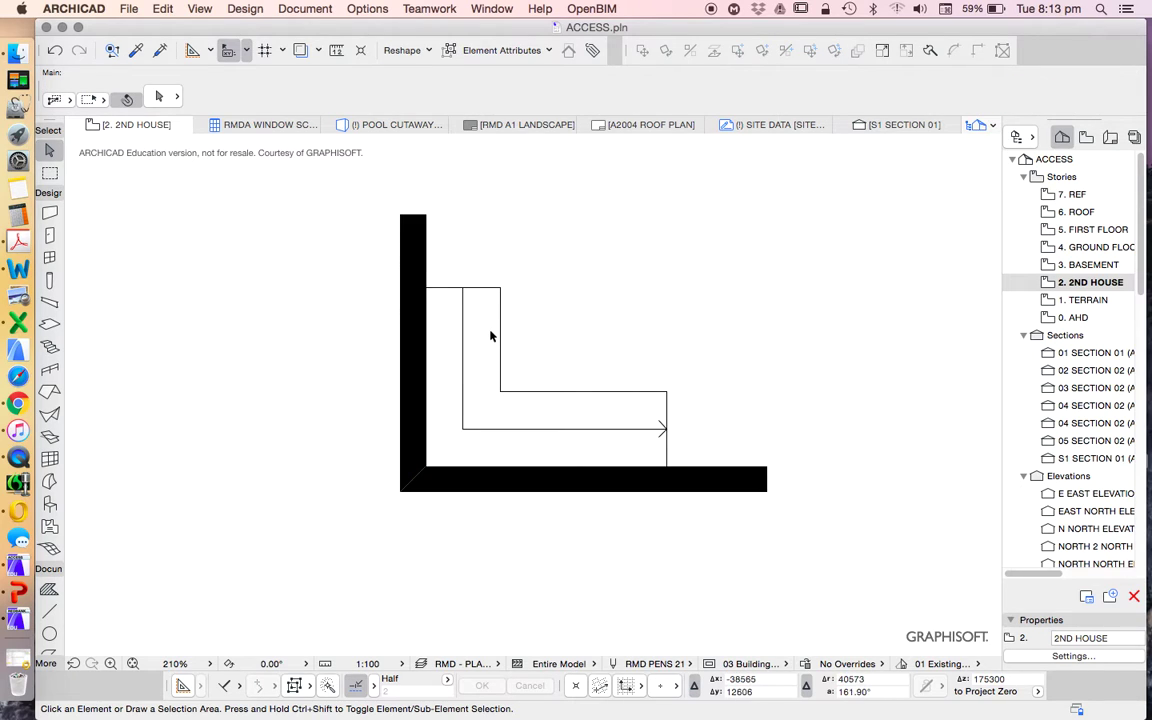
Inspect the stair template lines and walking line, then deselect them.
{"action": "left_click", "coordinate": [448, 286]}
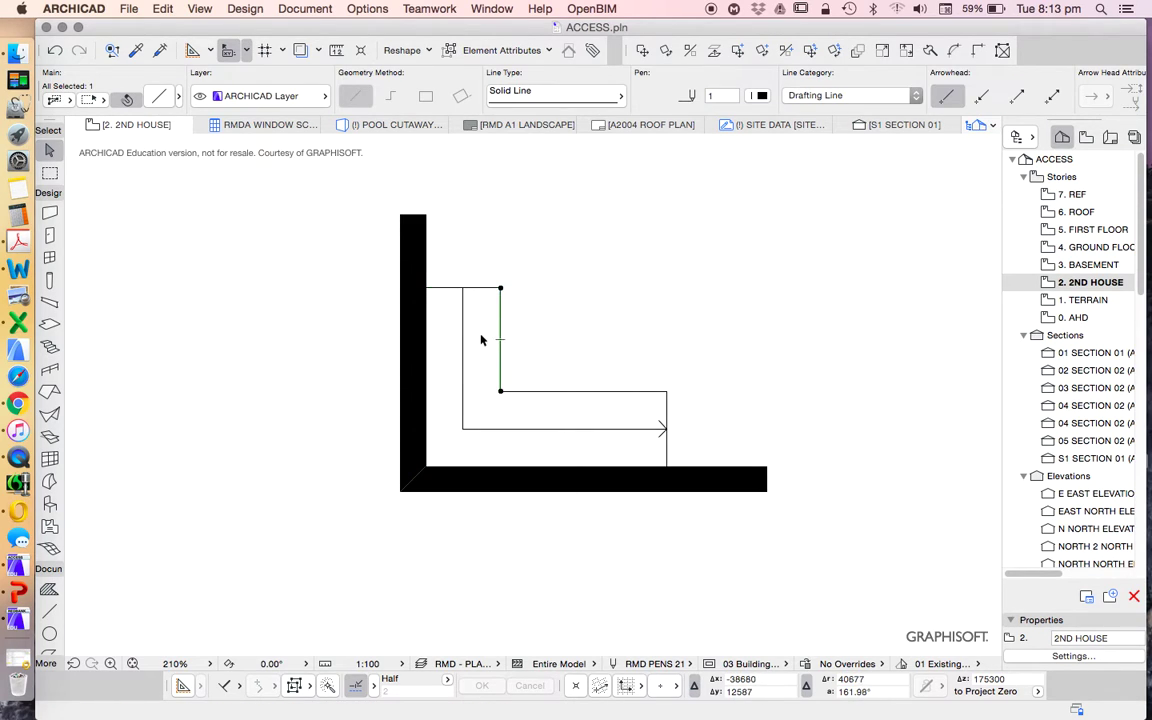
{"action": "left_click", "coordinate": [460, 329]}
{"action": "left_click", "coordinate": [580, 429]}
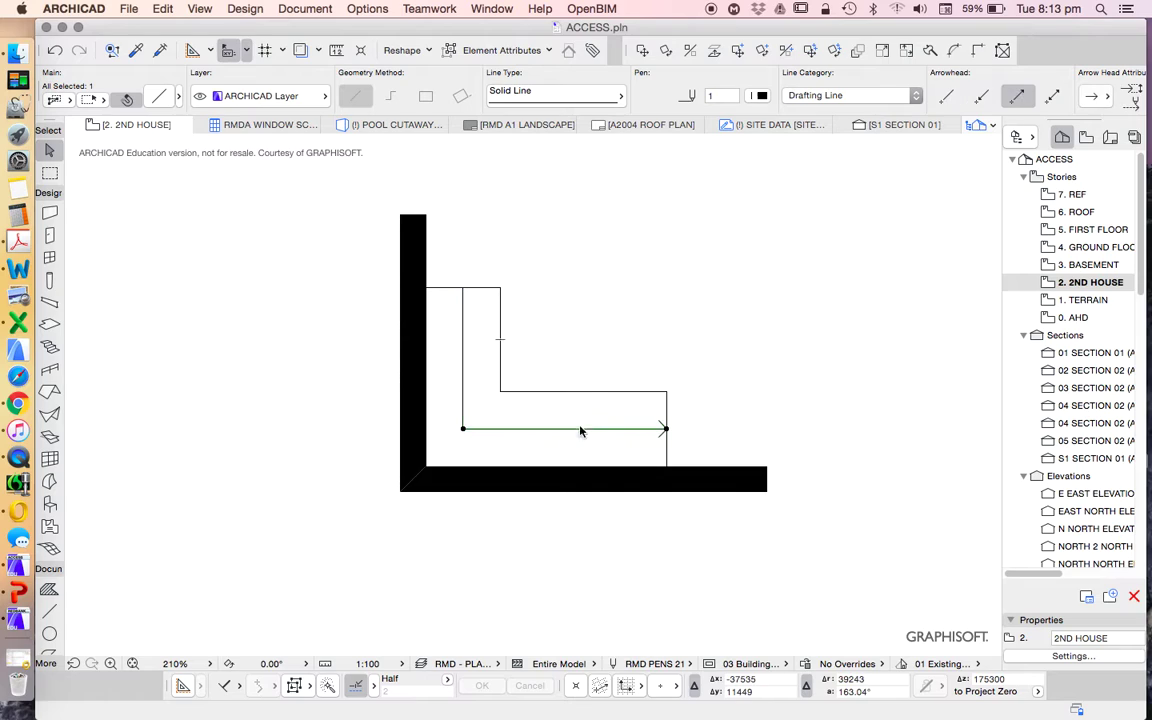
{"action": "left_click", "coordinate": [664, 392]}
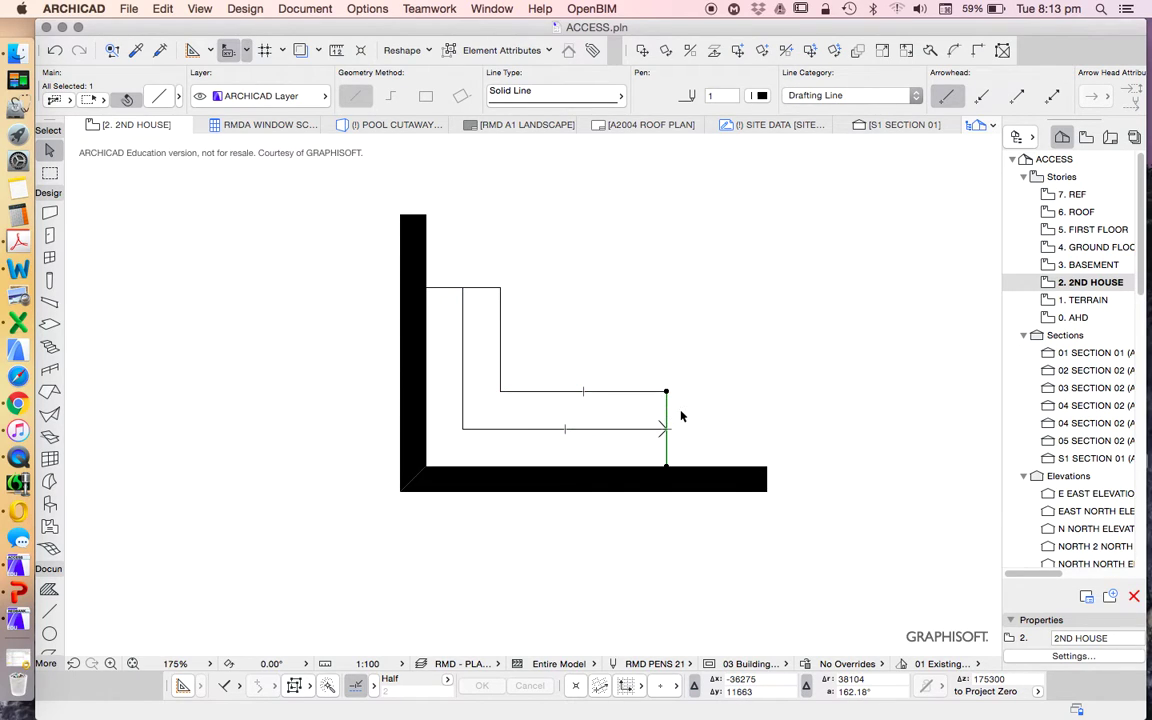
{"action": "scroll", "coordinate": [670, 413], "scroll_direction": "down", "scroll_amount": 3}
{"action": "left_click", "coordinate": [687, 420]}
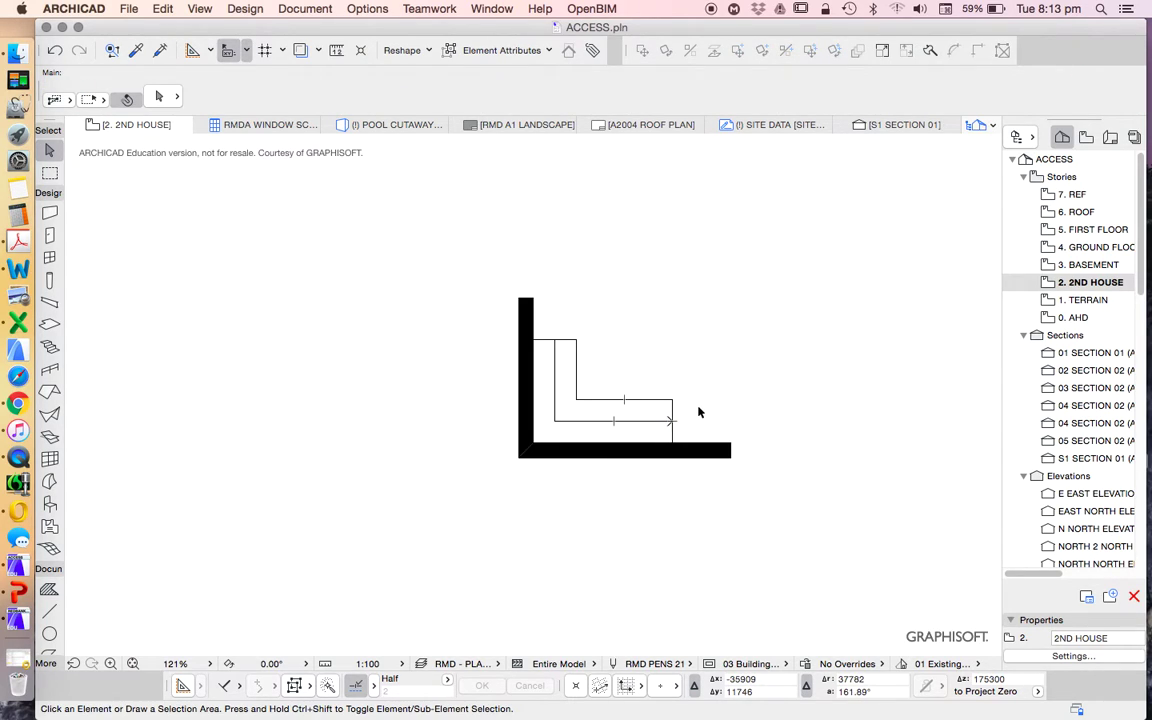
{"action": "scroll", "coordinate": [699, 412], "scroll_direction": "up", "scroll_amount": 3}
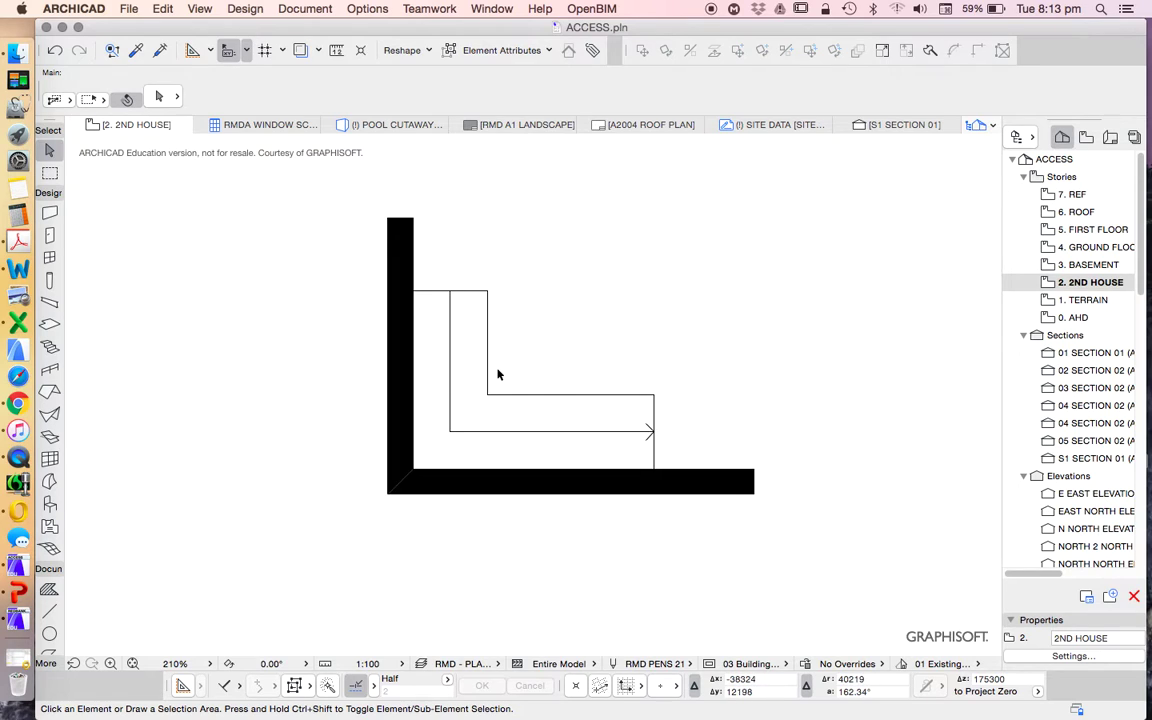
{"action": "scroll", "coordinate": [566, 391], "scroll_direction": "up", "scroll_amount": 1}
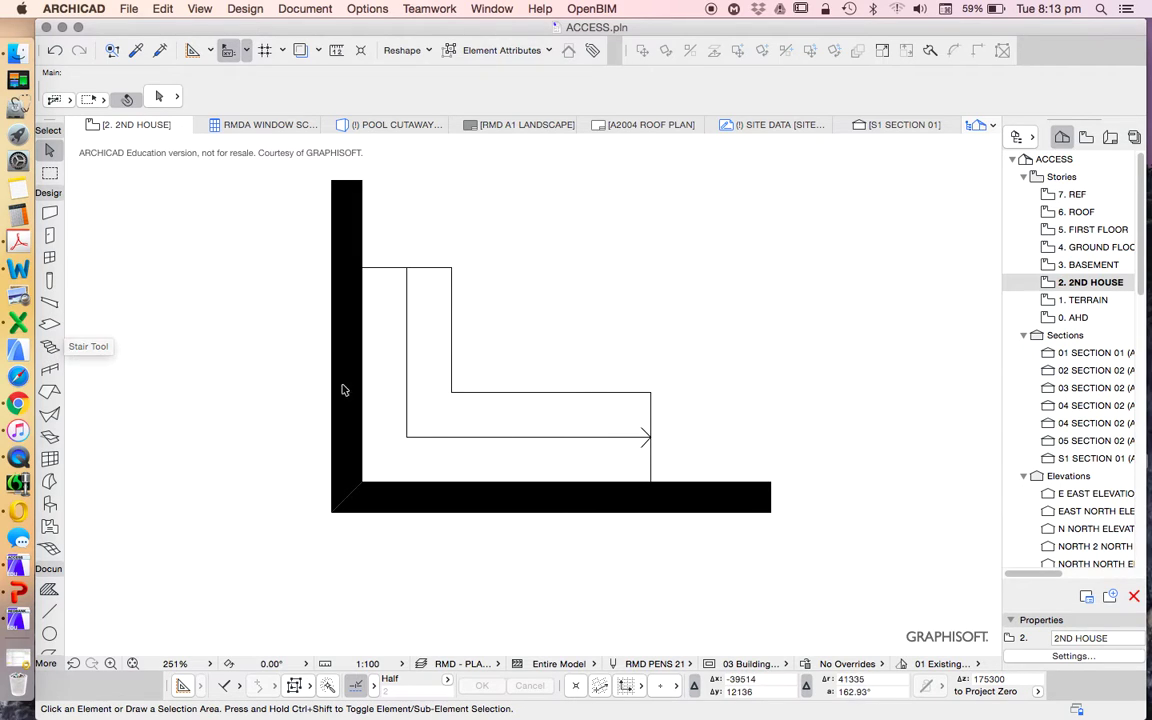
{"action": "left_click", "coordinate": [49, 346]}
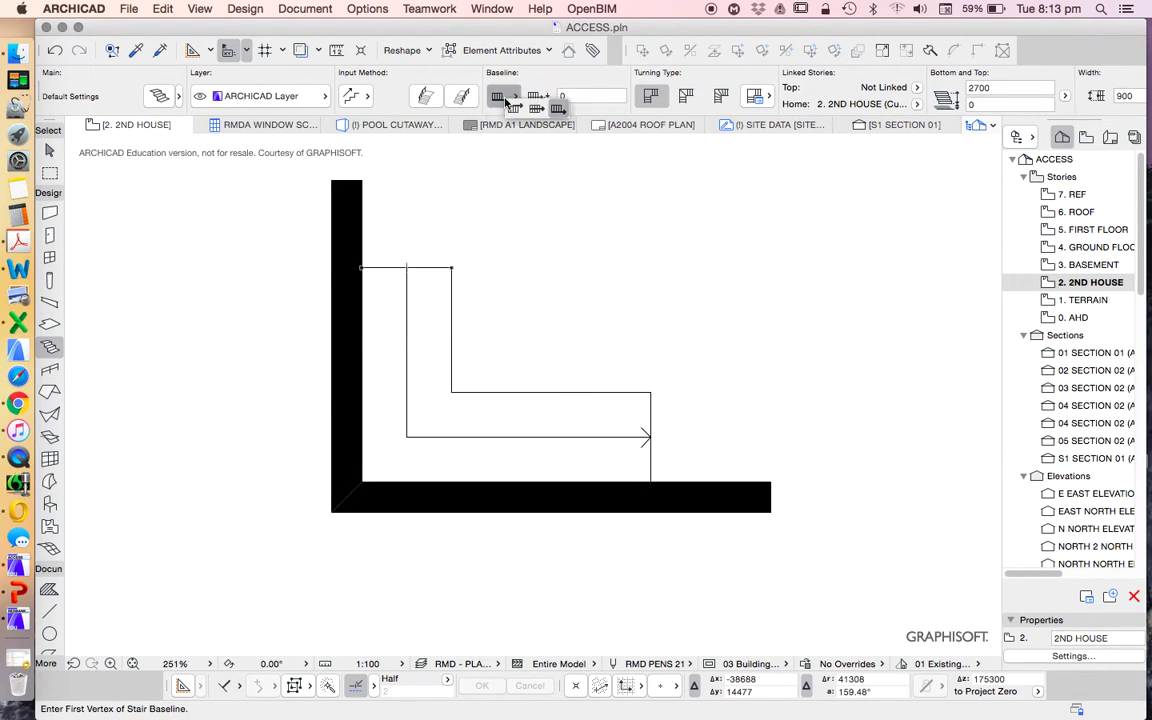
Use the first baseline option and start the stair at the template top against the wall.
{"action": "left_click", "coordinate": [500, 97]}
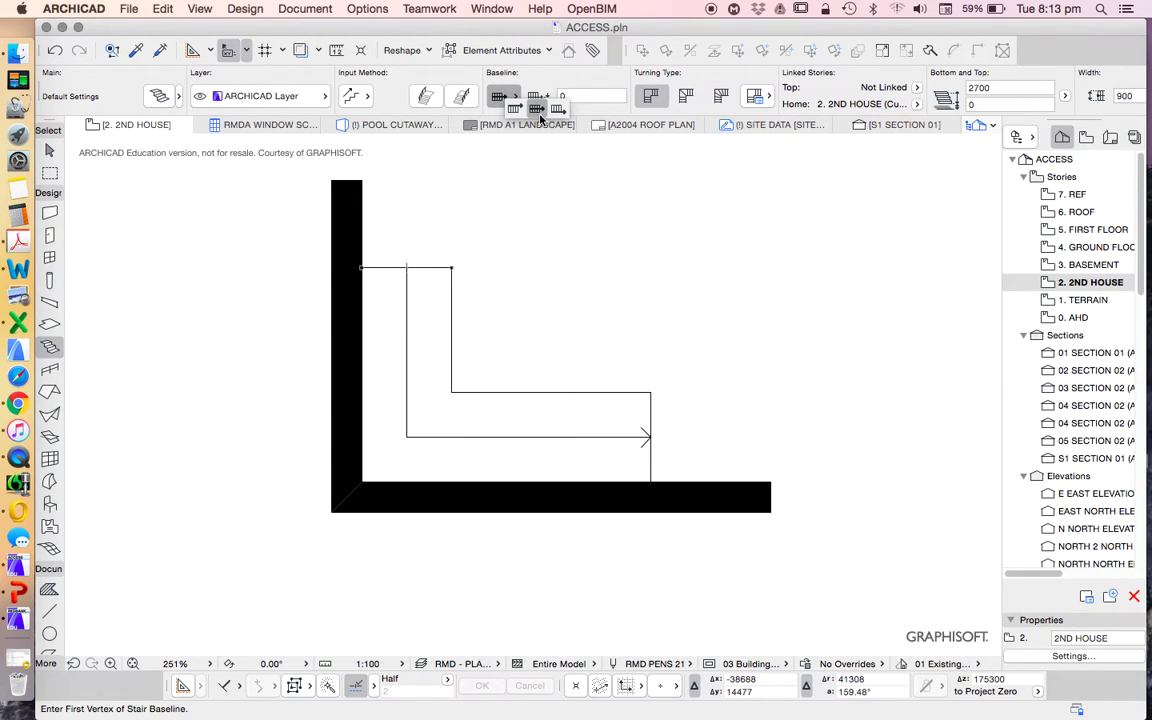
{"action": "left_click", "coordinate": [515, 108]}
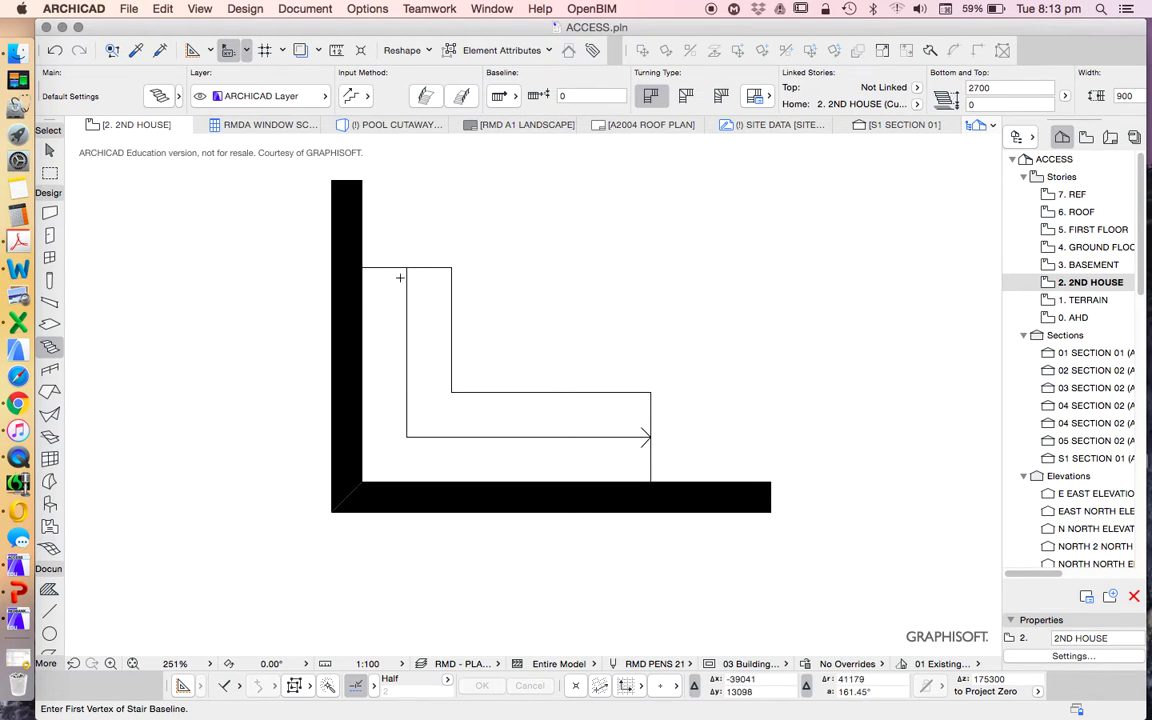
{"action": "left_click", "coordinate": [363, 267]}
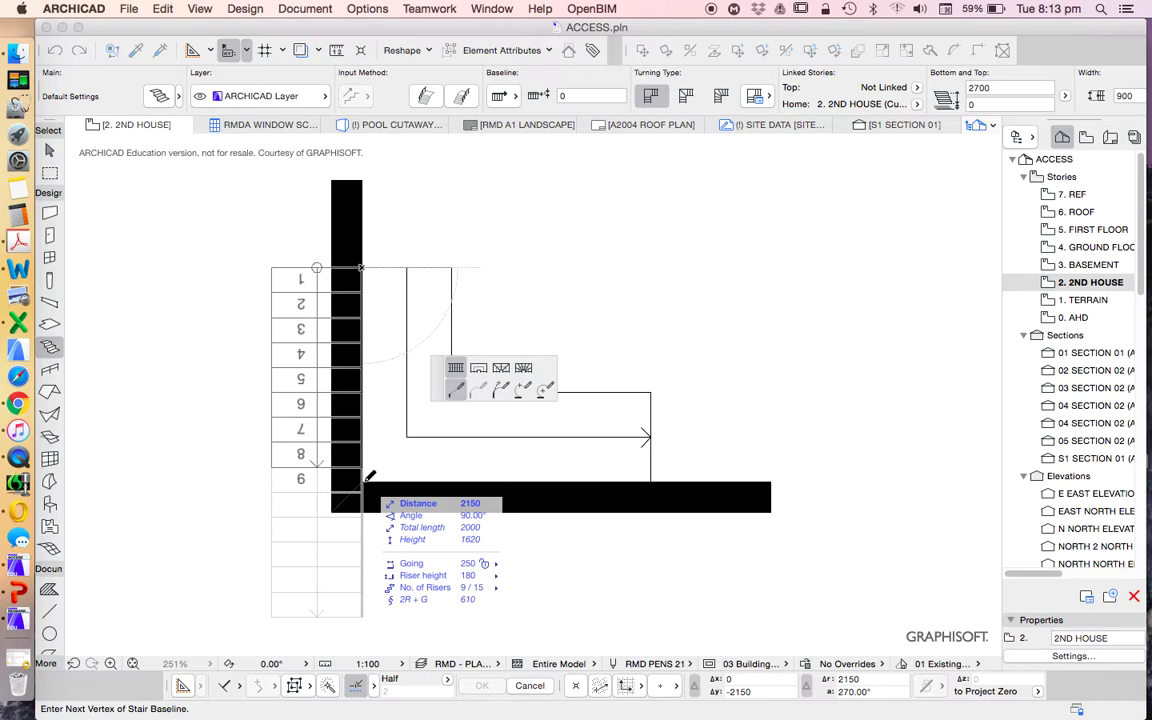
Place the stair's turning point at the wall corner.
{"action": "left_click", "coordinate": [507, 96]}
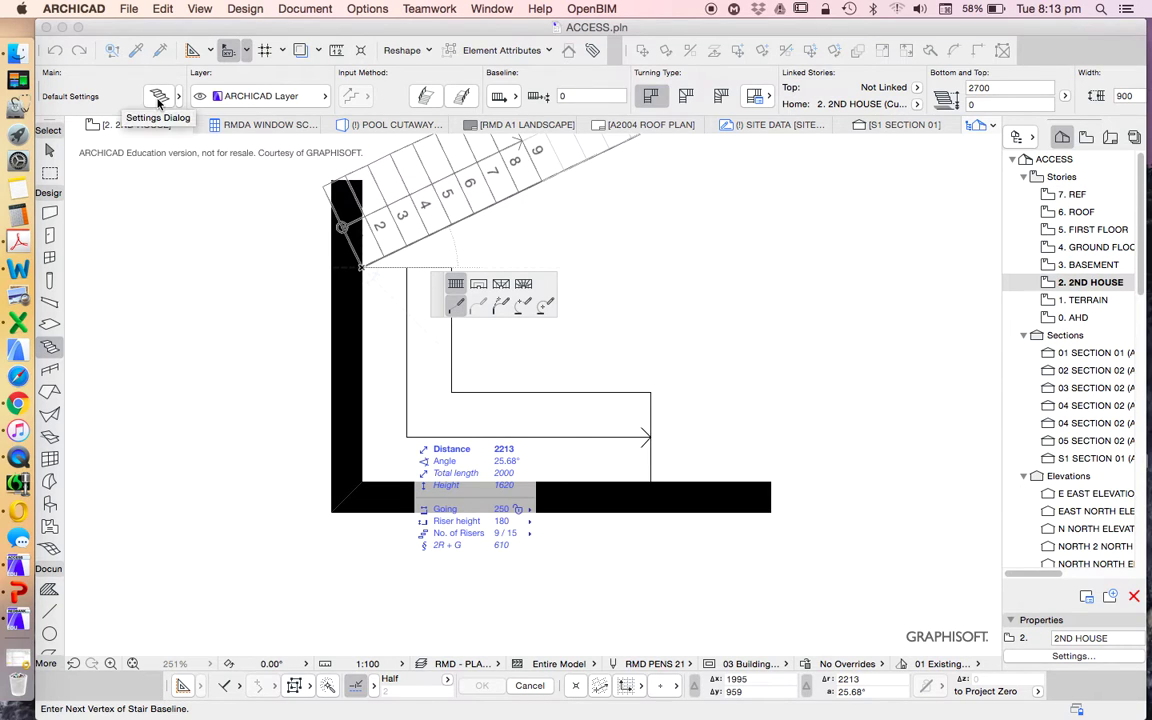
{"action": "scroll", "coordinate": [386, 471], "scroll_direction": "down", "scroll_amount": 5}
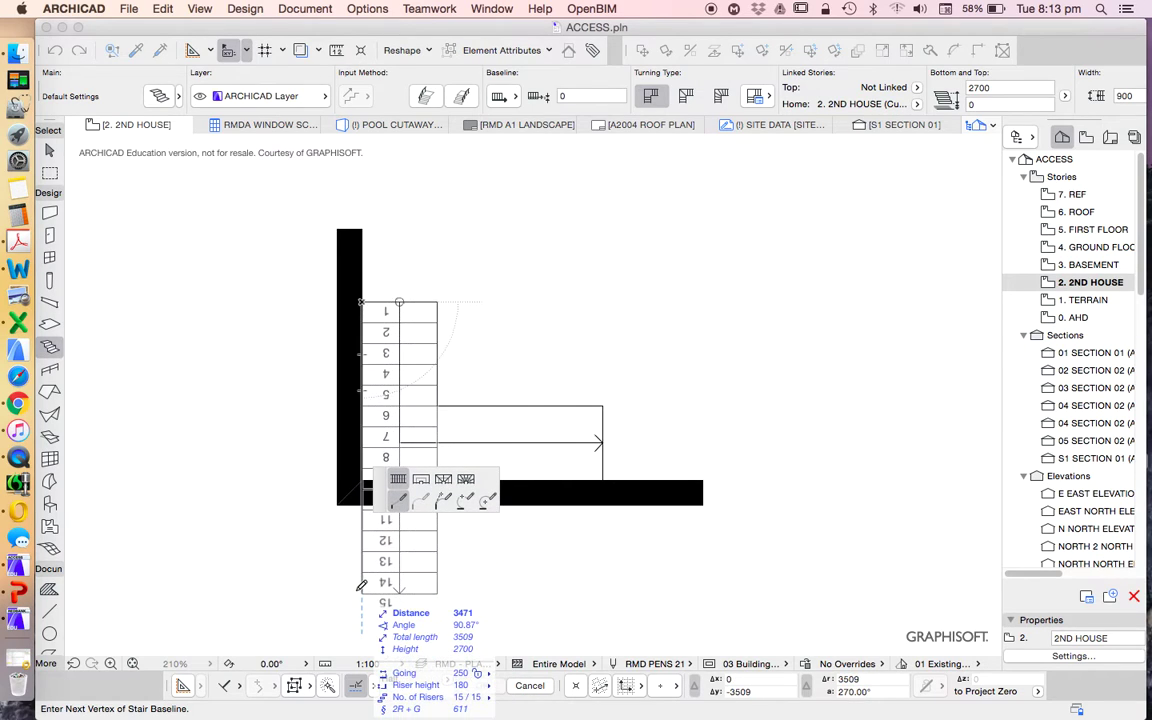
{"action": "scroll", "coordinate": [365, 588], "scroll_direction": "up", "scroll_amount": 5}
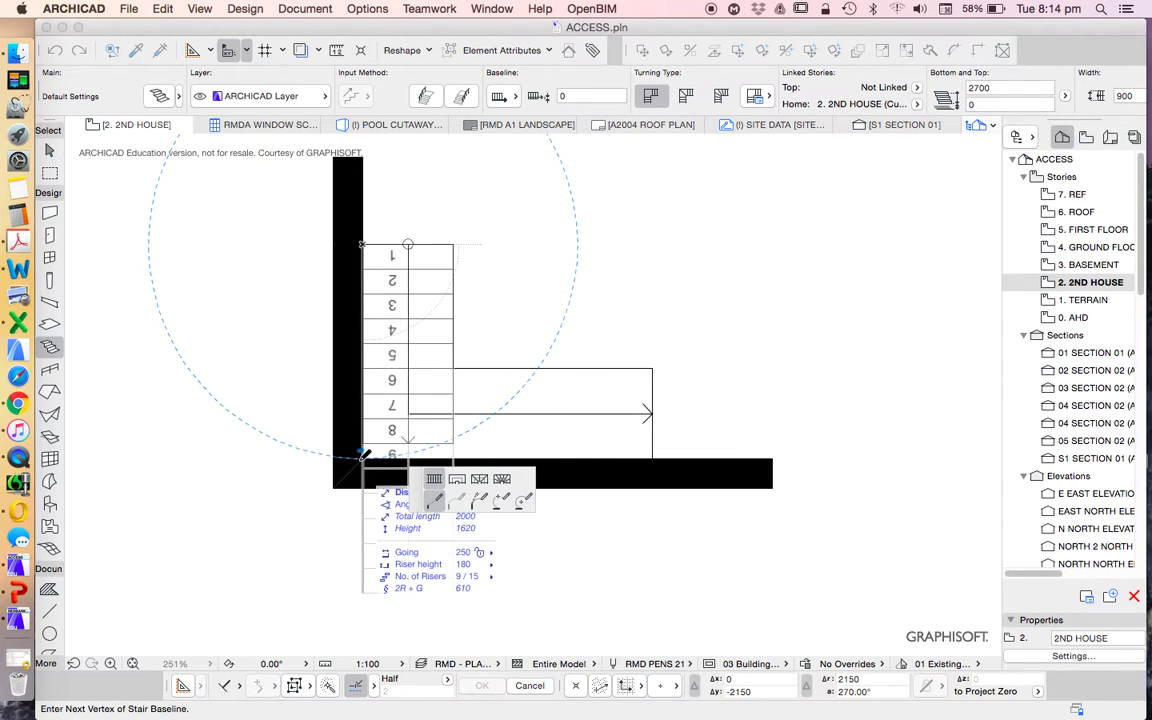
{"action": "left_click", "coordinate": [364, 456]}
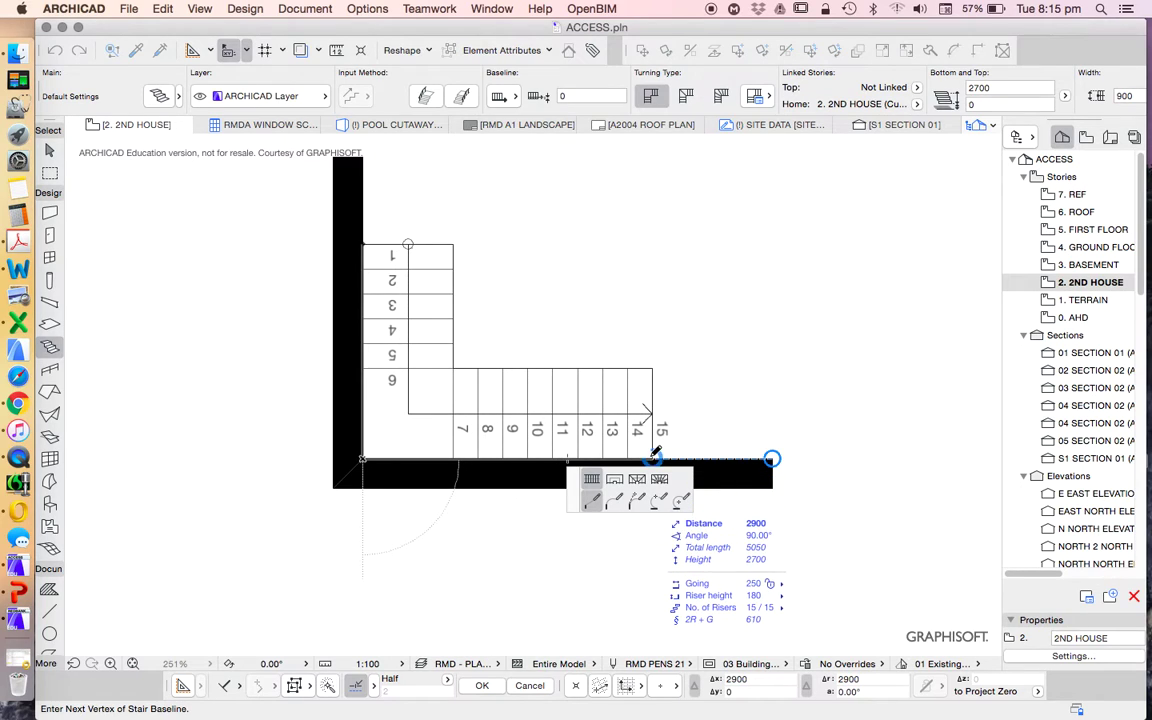
Place the final vertex along the lower wall, producing 15R (180 mm) and 14G (250 mm).
{"action": "left_click", "coordinate": [654, 455]}
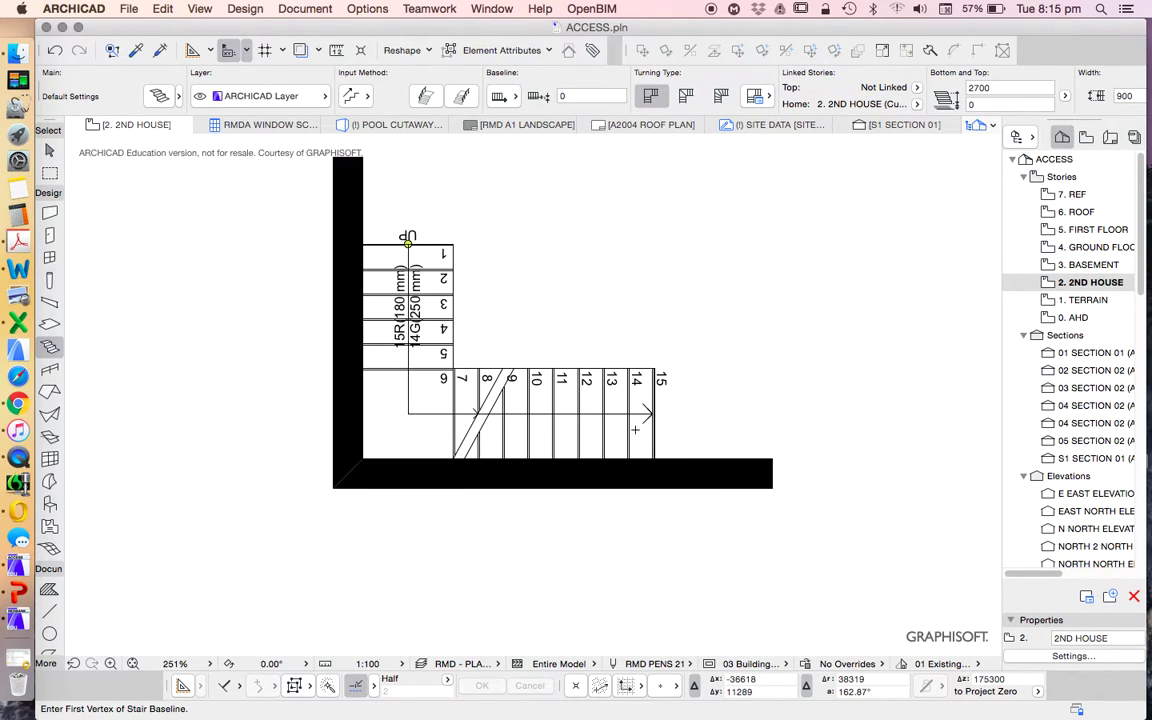
Select the new stair and zoom in to confirm riser 15 ends at the lower wall.
{"action": "left_click", "coordinate": [49, 150]}
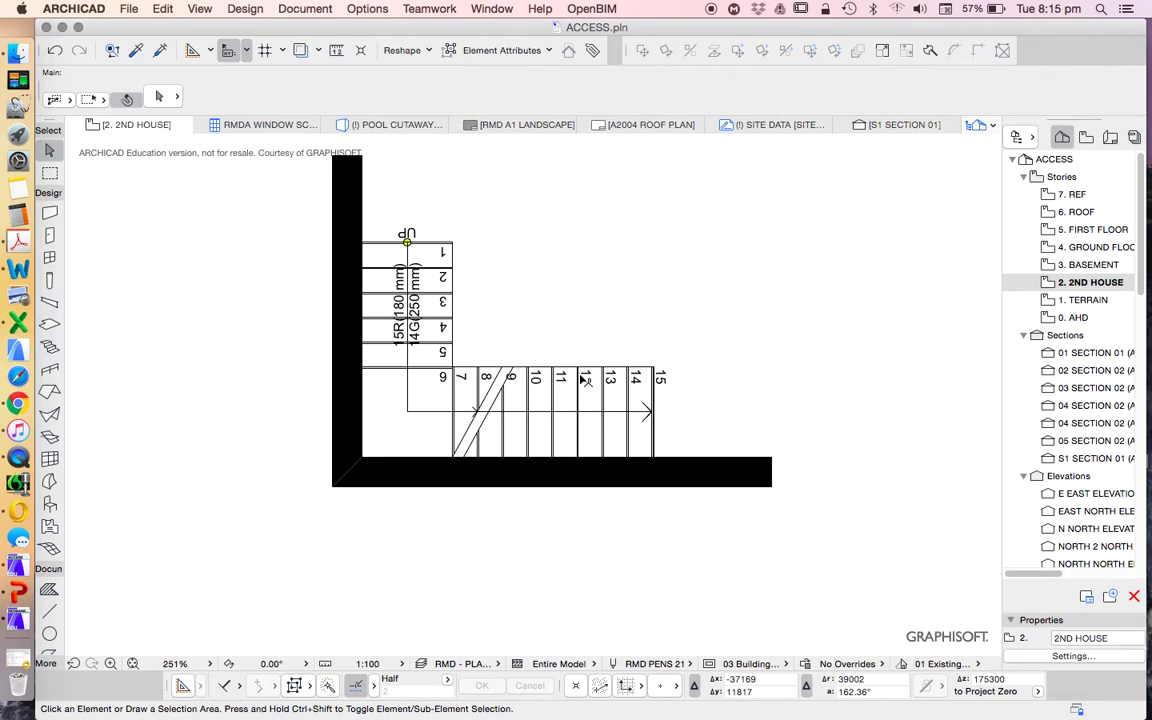
{"action": "scroll", "coordinate": [657, 443], "scroll_direction": "up", "scroll_amount": 5}
{"action": "left_click", "coordinate": [603, 376]}
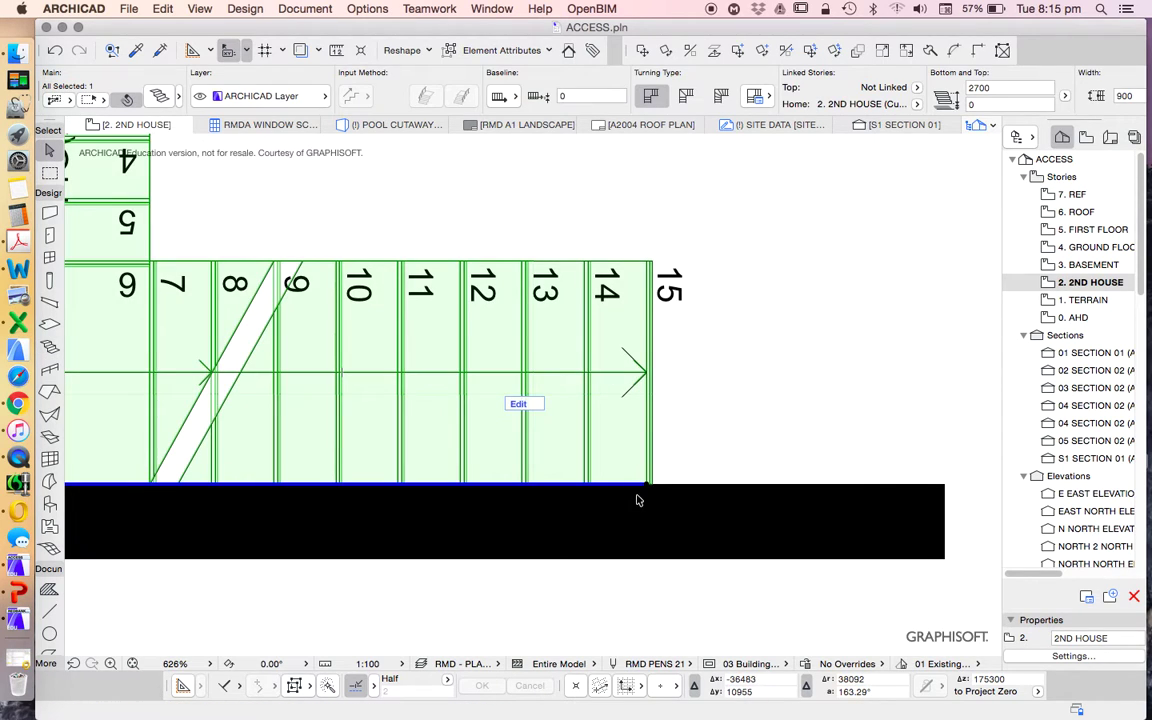
{"action": "scroll", "coordinate": [638, 500], "scroll_direction": "up", "scroll_amount": 3}
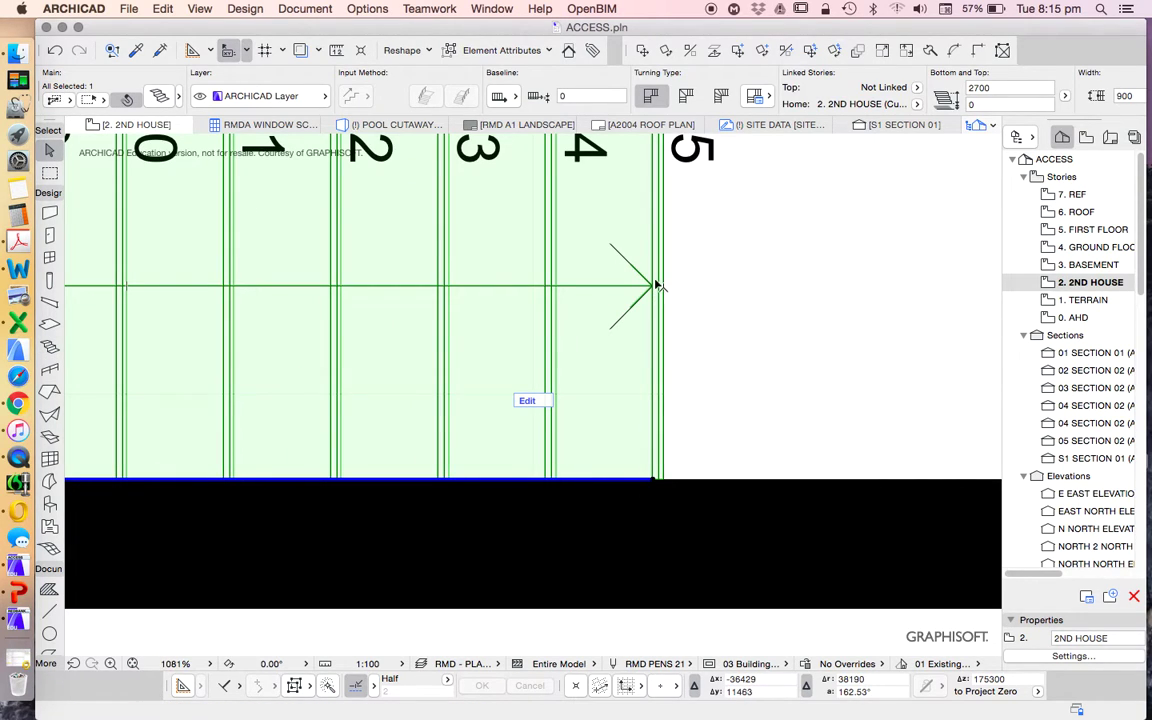
{"action": "scroll", "coordinate": [650, 470], "scroll_direction": "up", "scroll_amount": 2}
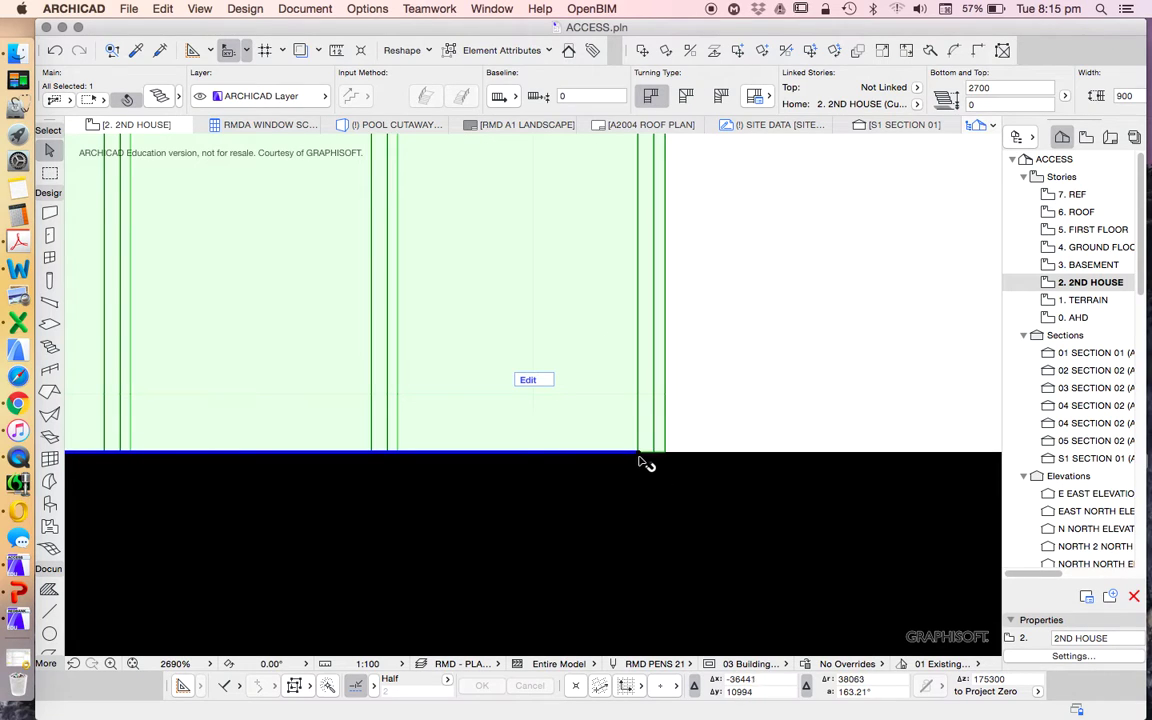
{"action": "scroll", "coordinate": [643, 462], "scroll_direction": "up", "scroll_amount": 2}
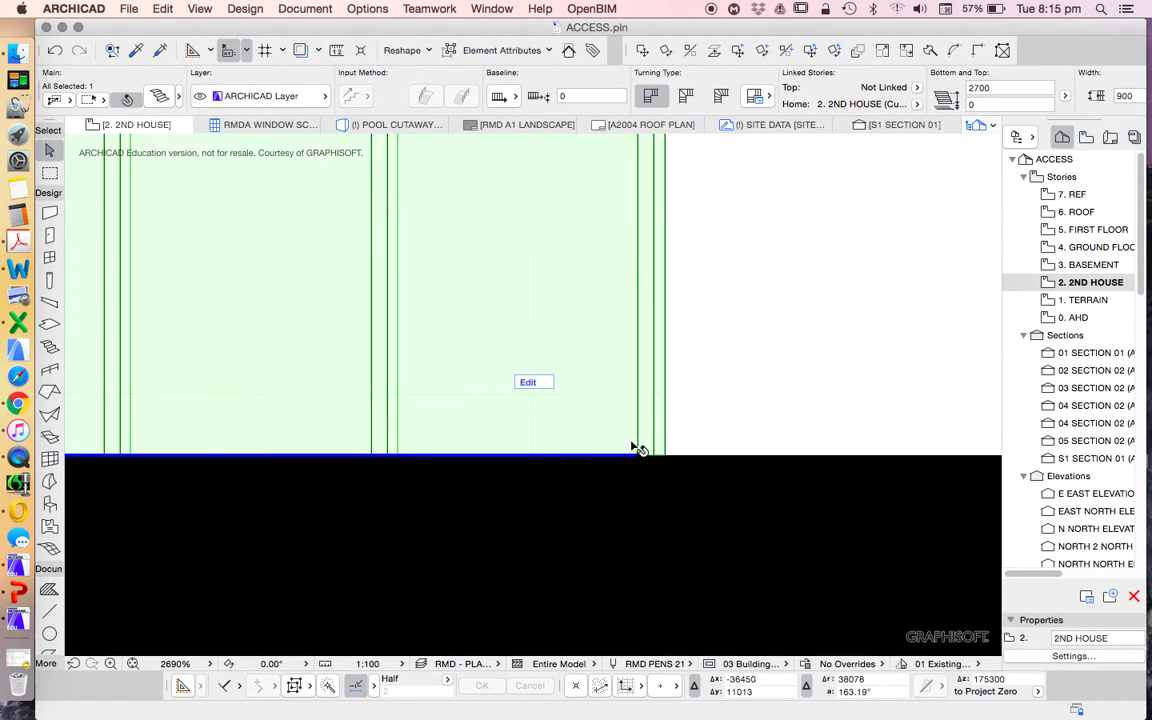
{"action": "scroll", "coordinate": [641, 460], "scroll_direction": "down", "scroll_amount": 3}
{"action": "scroll", "coordinate": [641, 459], "scroll_direction": "down", "scroll_amount": 2}
{"action": "scroll", "coordinate": [639, 452], "scroll_direction": "up", "scroll_amount": 1}
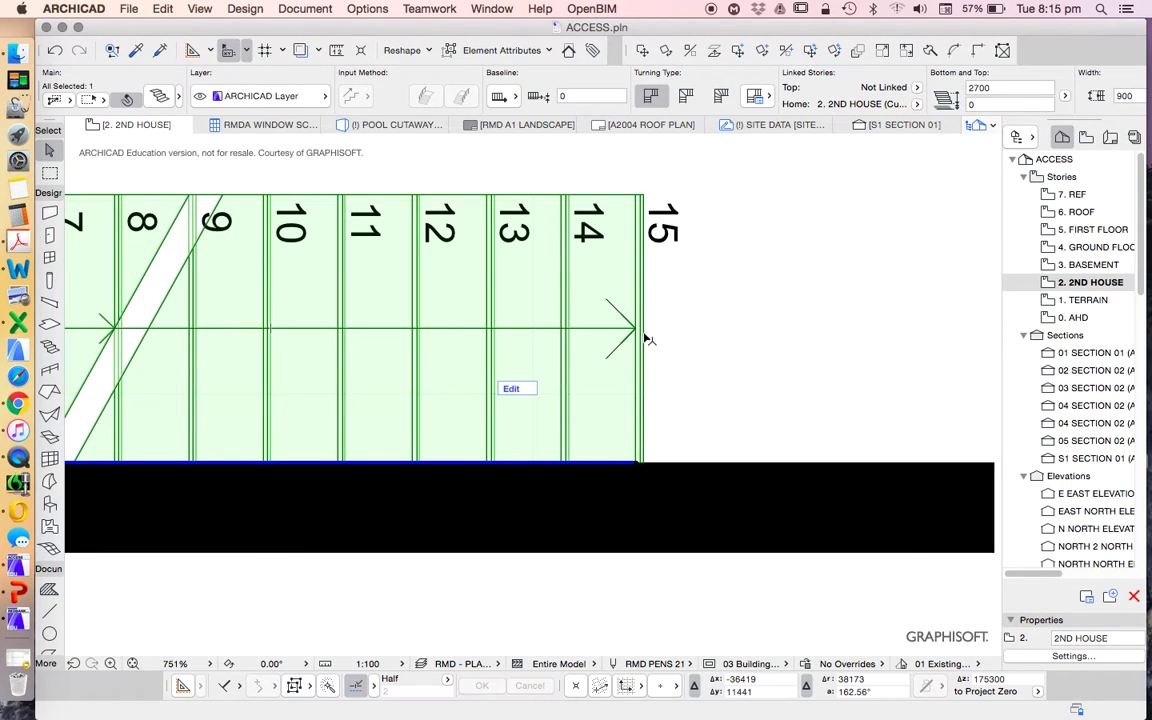
{"action": "scroll", "coordinate": [645, 340], "scroll_direction": "down", "scroll_amount": 3}
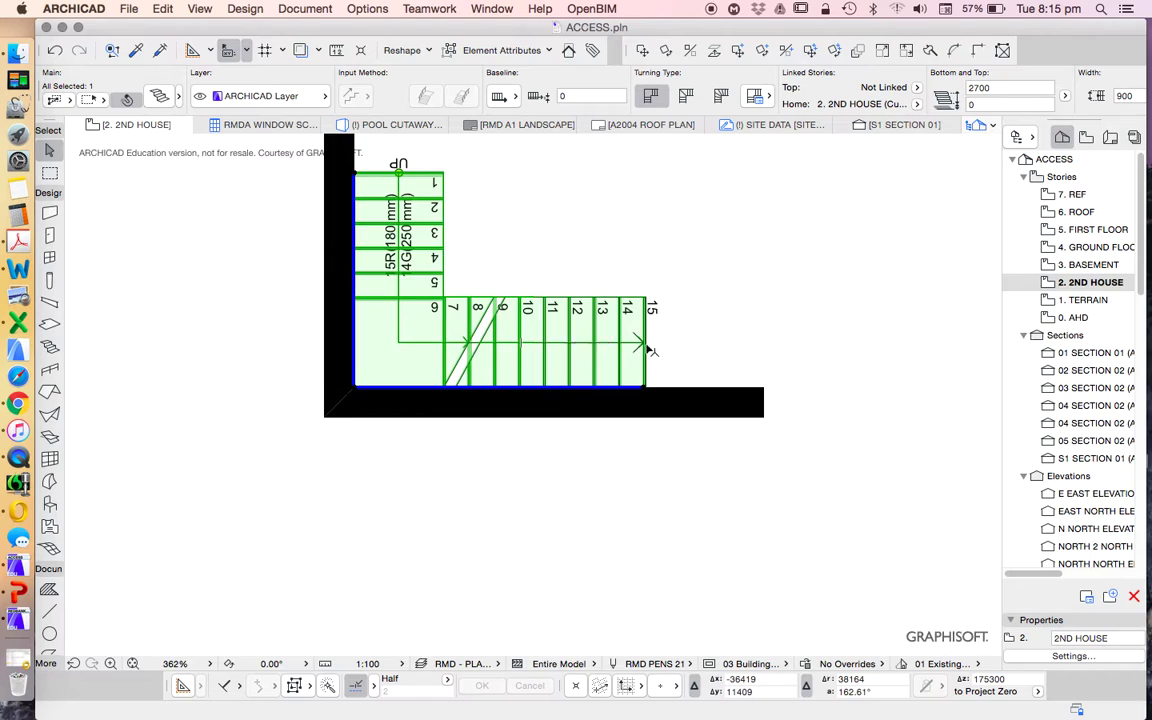
{"action": "scroll", "coordinate": [650, 345], "scroll_direction": "up", "scroll_amount": 3}
{"action": "scroll", "coordinate": [660, 355], "scroll_direction": "down", "scroll_amount": 2}
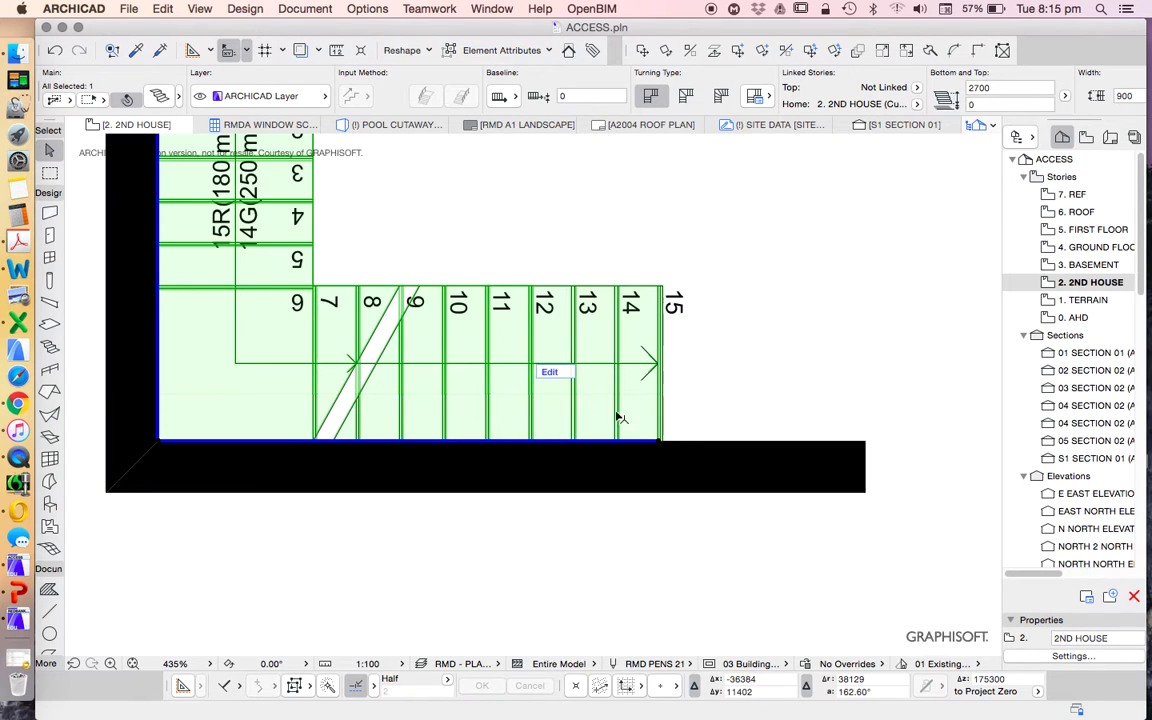
{"action": "scroll", "coordinate": [615, 420], "scroll_direction": "down", "scroll_amount": 2}
Show the selected stair in 3D, fit it to the window and orbit around it.
{"action": "right_click", "coordinate": [632, 242]}
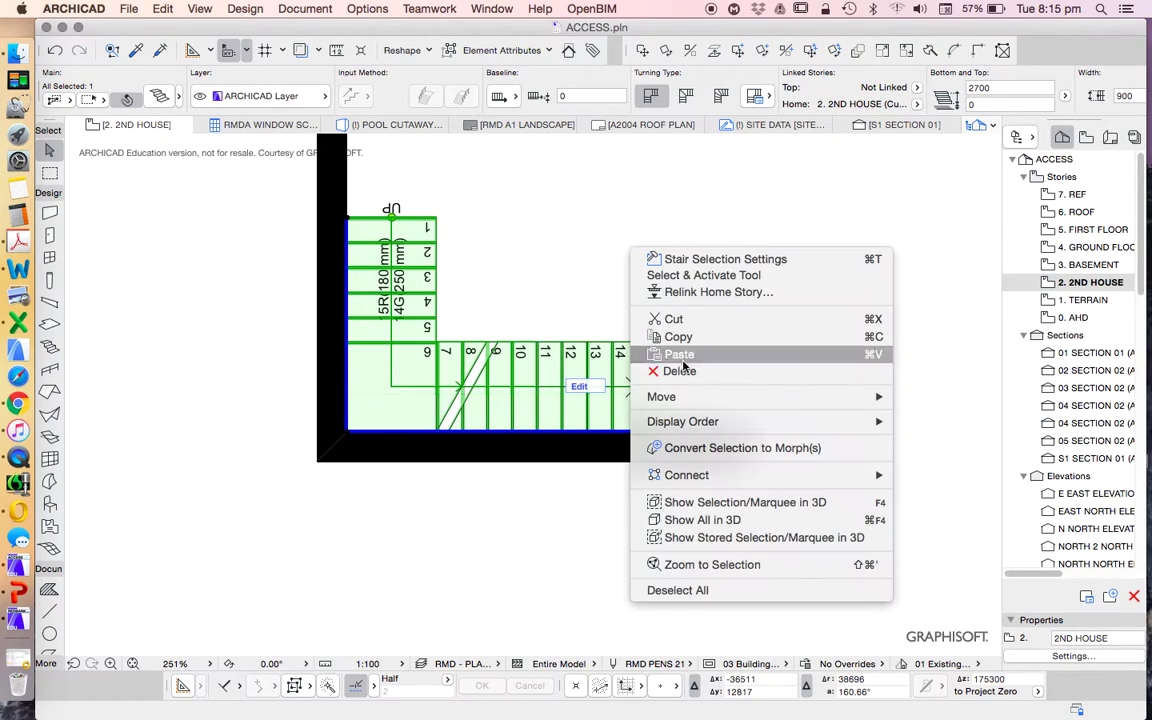
{"action": "left_click", "coordinate": [706, 505]}
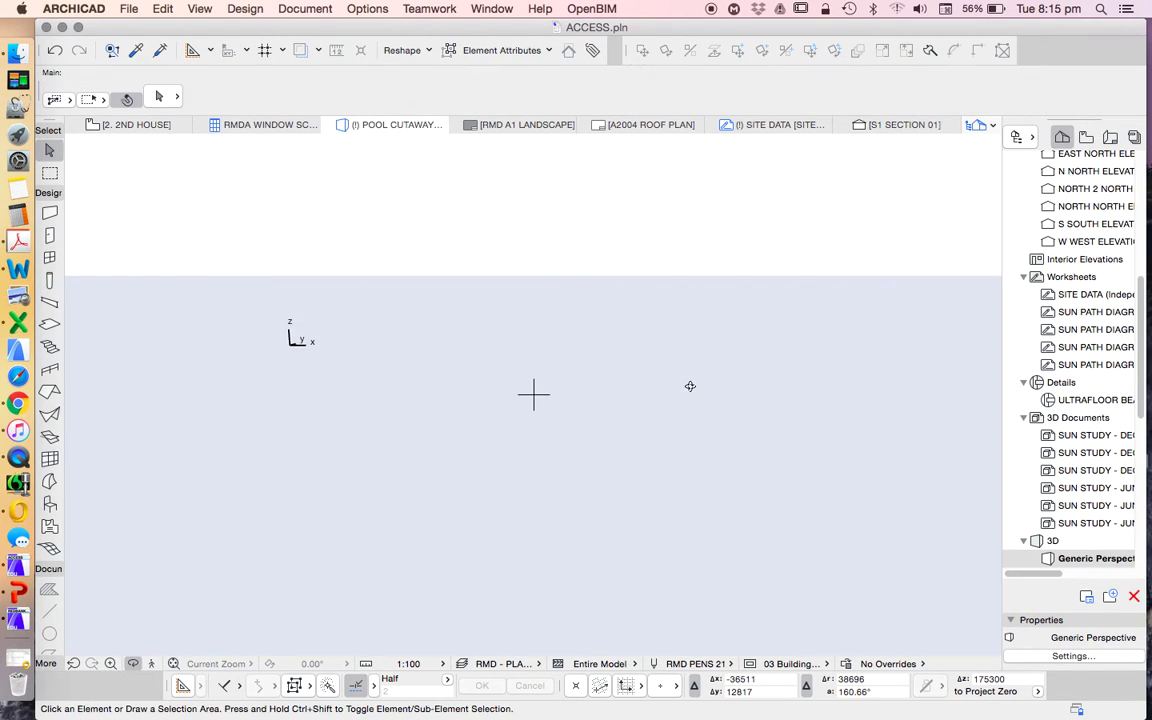
{"action": "left_click", "coordinate": [172, 665]}
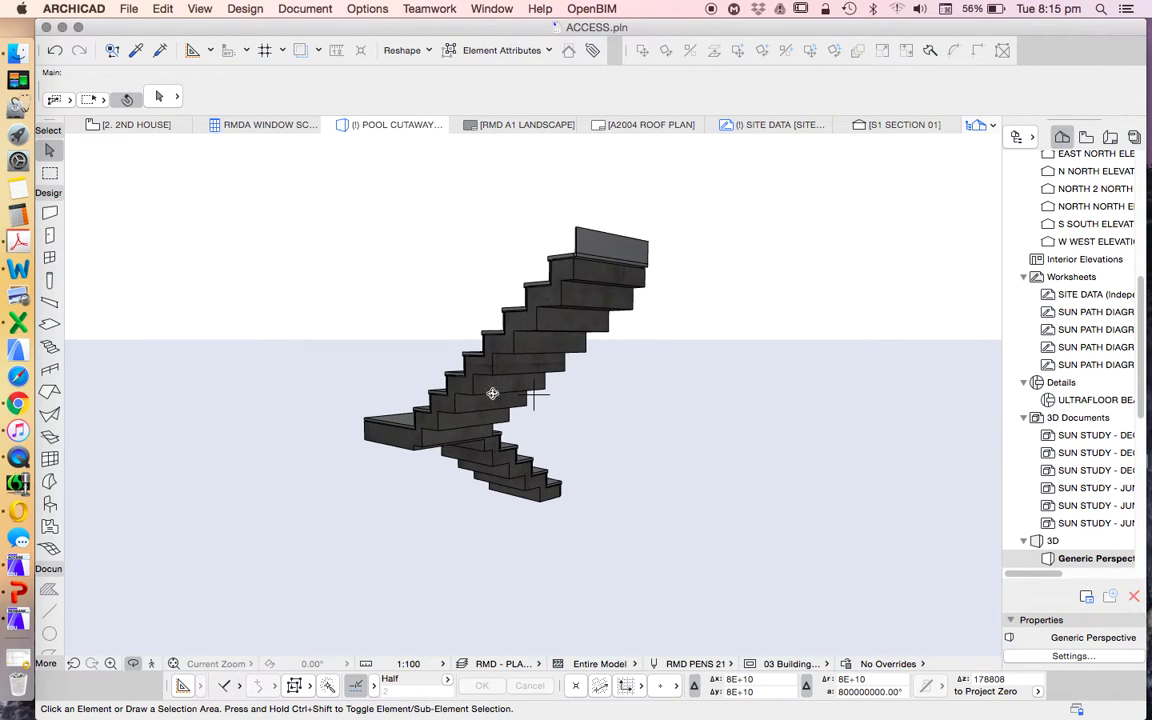
{"action": "left_click_drag", "start_coordinate": [400, 432], "coordinate": [650, 560]}
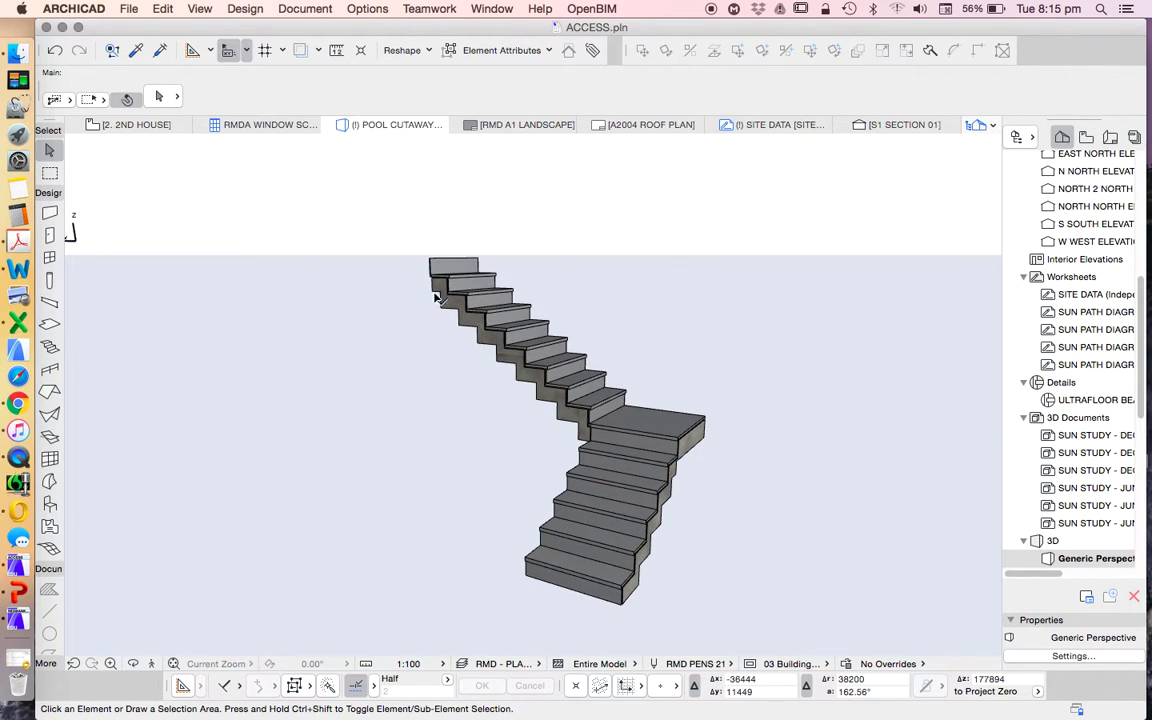
{"action": "scroll", "coordinate": [432, 270], "scroll_direction": "up", "scroll_amount": 10}
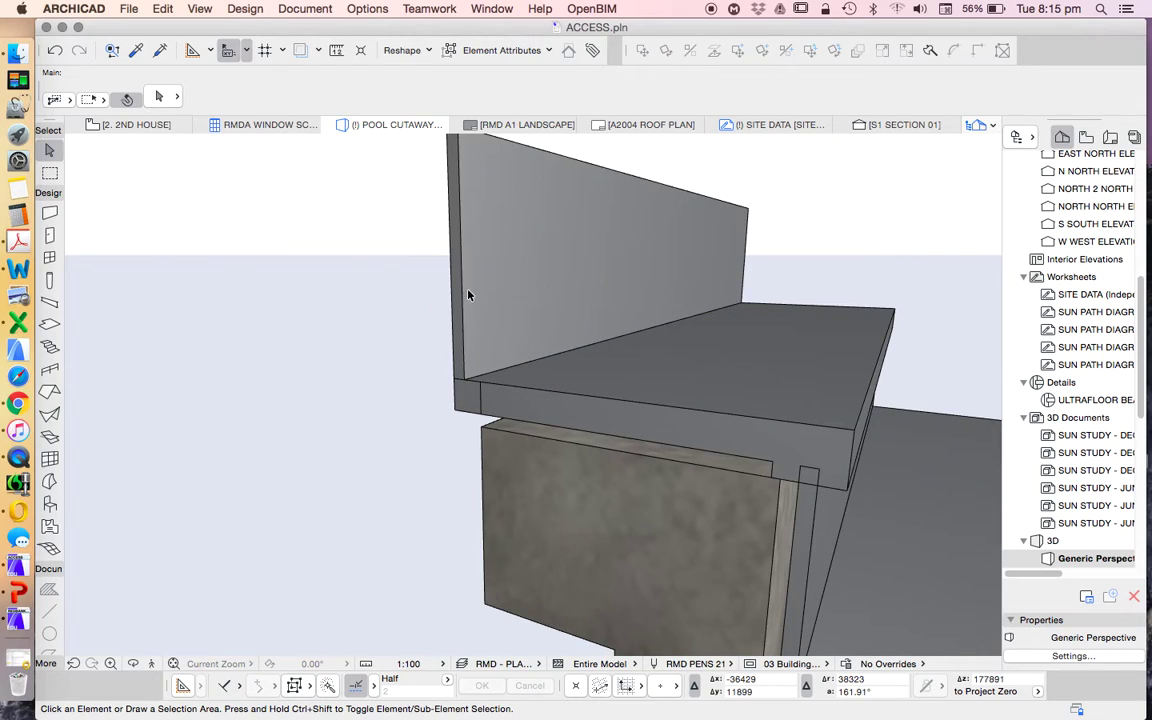
{"action": "left_click", "coordinate": [468, 295]}
{"action": "scroll", "coordinate": [468, 295], "scroll_direction": "down", "scroll_amount": 10}
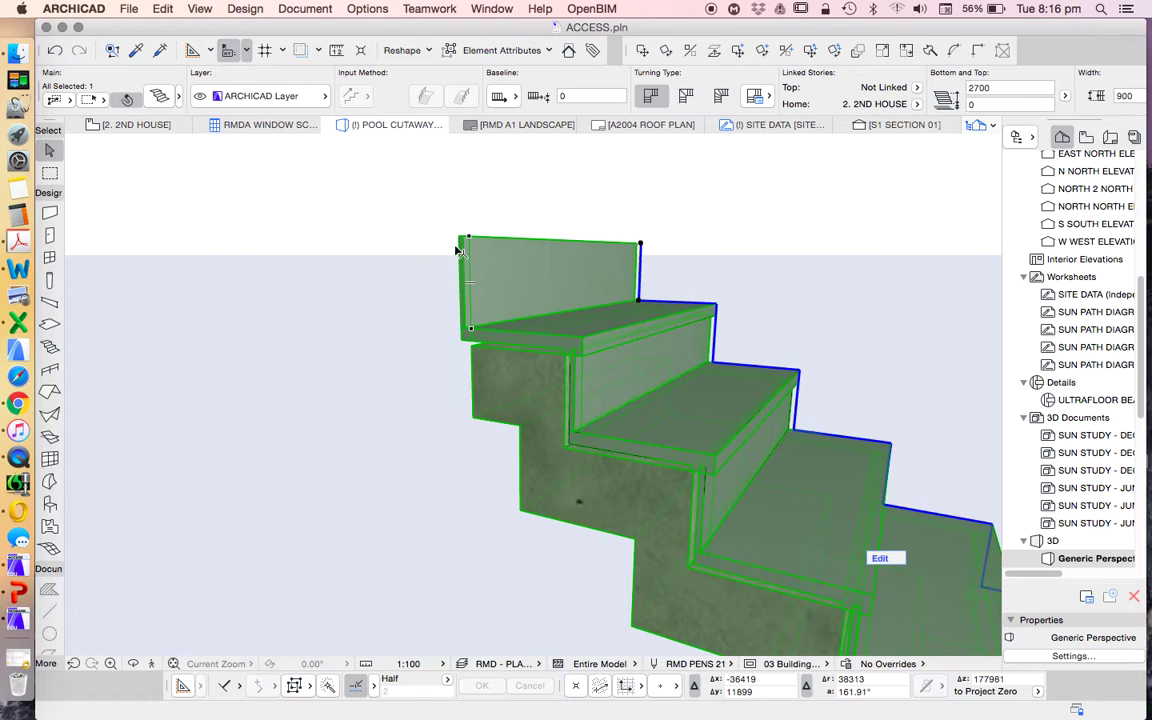
{"action": "scroll", "coordinate": [452, 245], "scroll_direction": "down", "scroll_amount": 8}
{"action": "scroll", "coordinate": [452, 251], "scroll_direction": "down", "scroll_amount": 3}
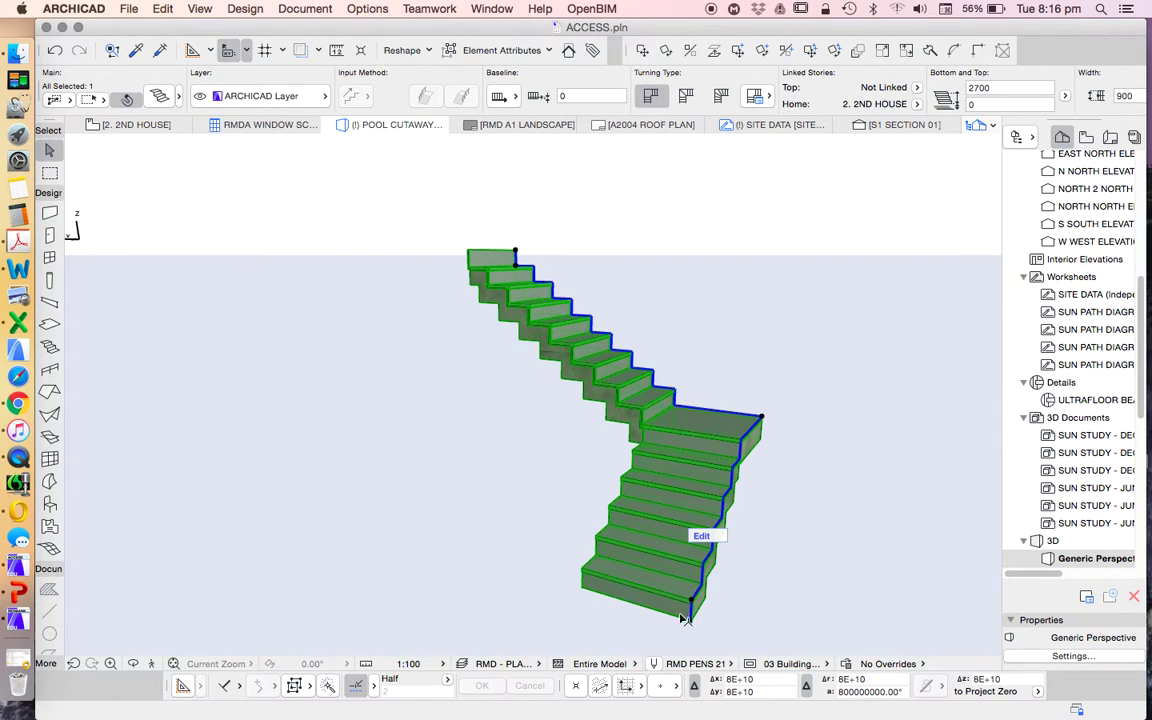
Deselect the stair and switch to the 4. GROUND FLOOR story plan.
{"action": "left_click", "coordinate": [854, 470]}
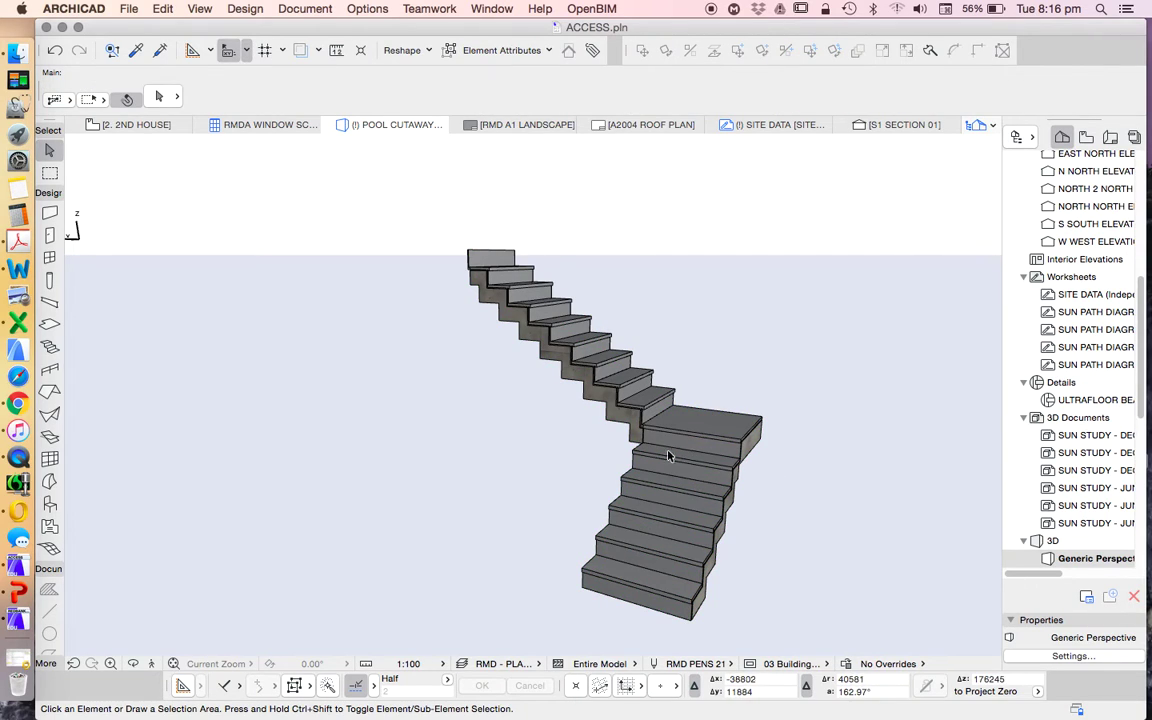
{"action": "left_click", "coordinate": [692, 435]}
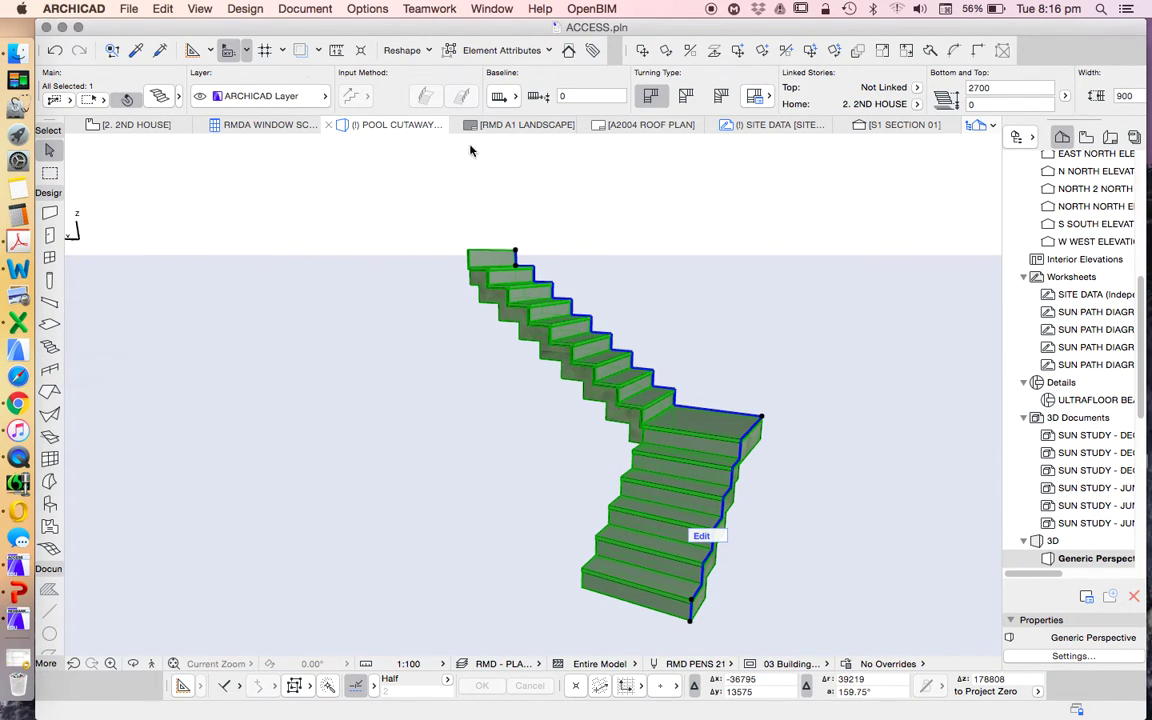
{"action": "key", "text": "Escape"}
{"action": "scroll", "coordinate": [1118, 280], "scroll_direction": "up", "scroll_amount": 5}
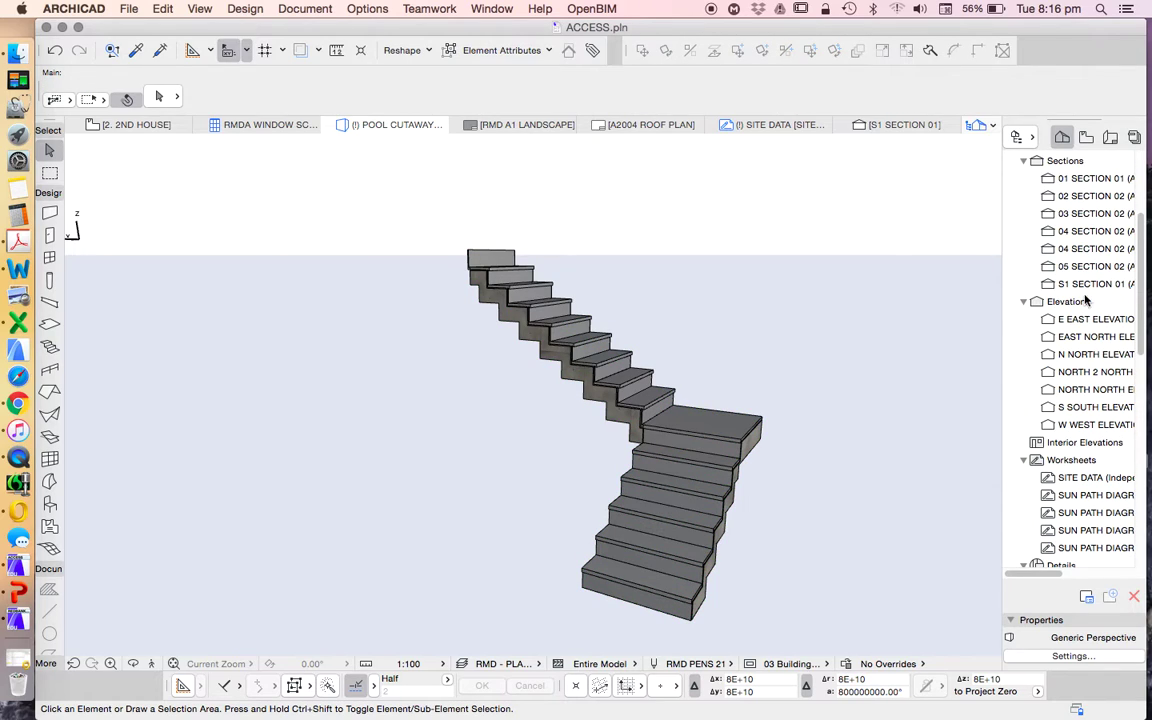
{"action": "scroll", "coordinate": [1086, 300], "scroll_direction": "up", "scroll_amount": 3}
{"action": "double_click", "coordinate": [1090, 247]}
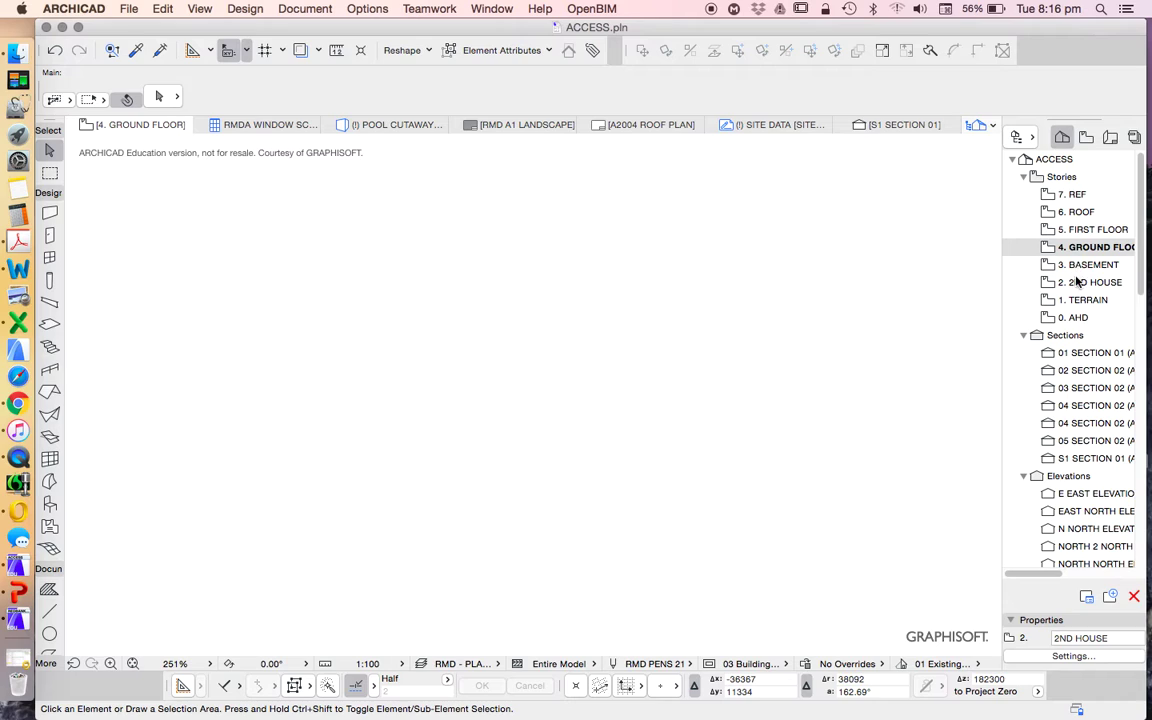
On 2. 2ND HOUSE, drag the stair from the wall corner to the lower left, then deselect it.
{"action": "double_click", "coordinate": [1078, 283]}
{"action": "left_click", "coordinate": [538, 389]}
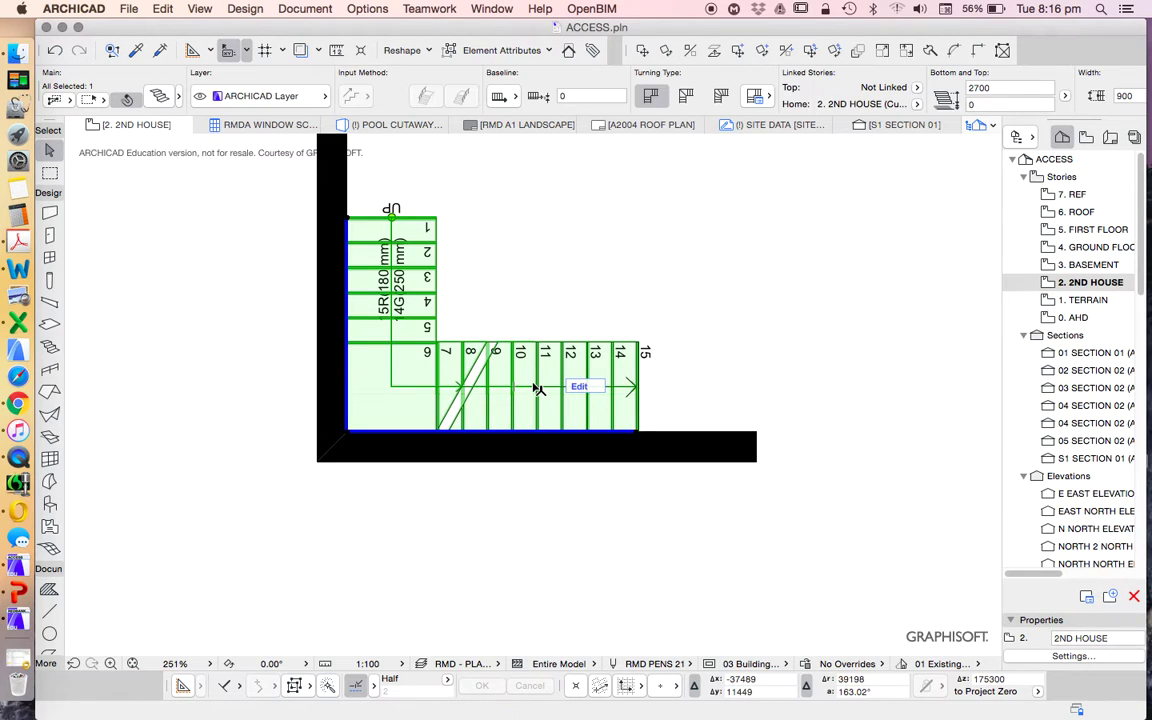
{"action": "scroll", "coordinate": [668, 321], "scroll_direction": "down", "scroll_amount": 3}
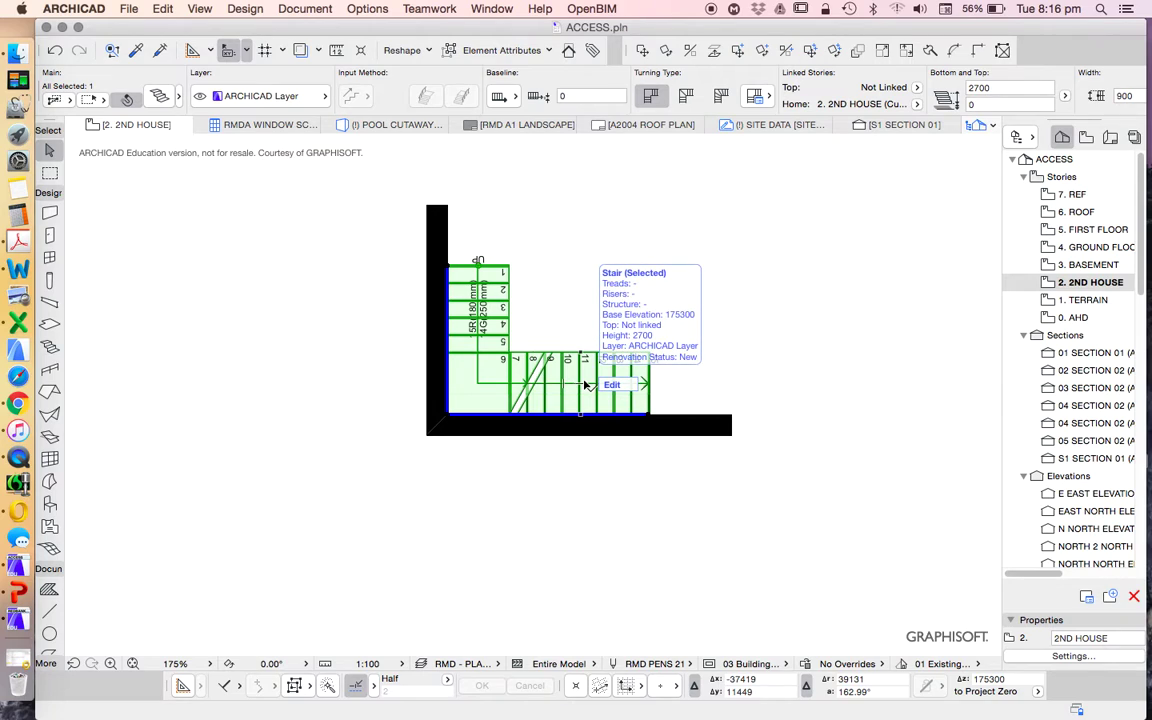
{"action": "left_click", "coordinate": [642, 50]}
{"action": "left_click", "coordinate": [604, 287]}
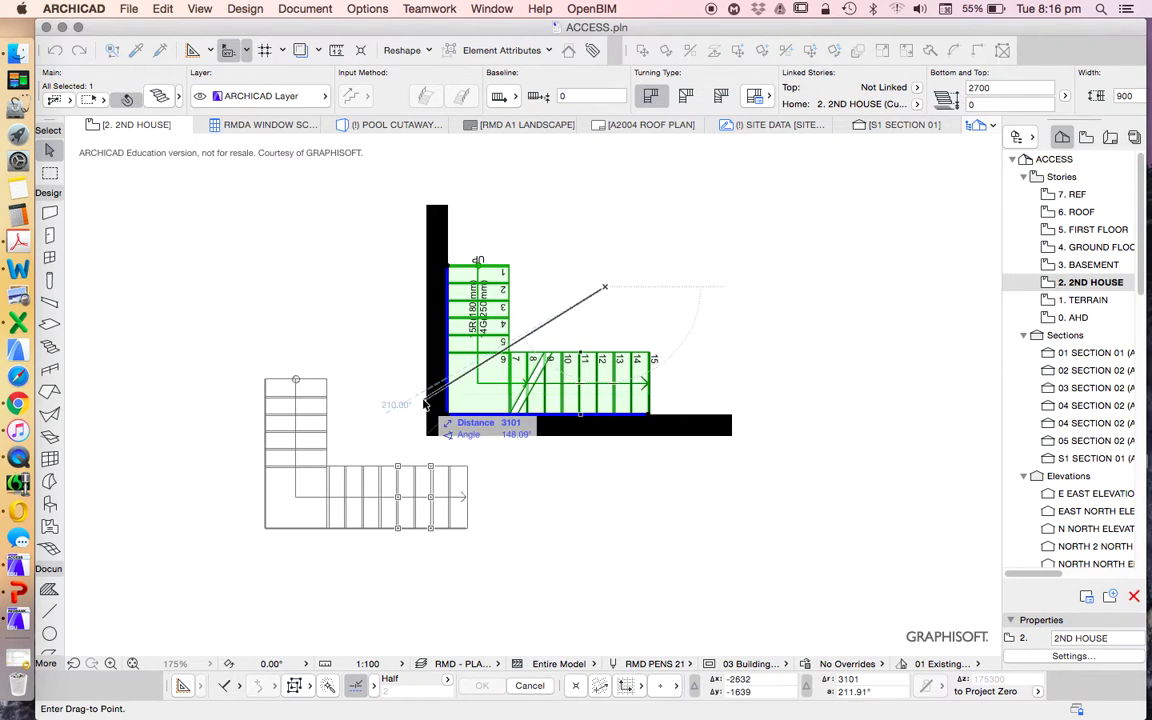
{"action": "left_click", "coordinate": [390, 457]}
{"action": "left_click", "coordinate": [375, 450]}
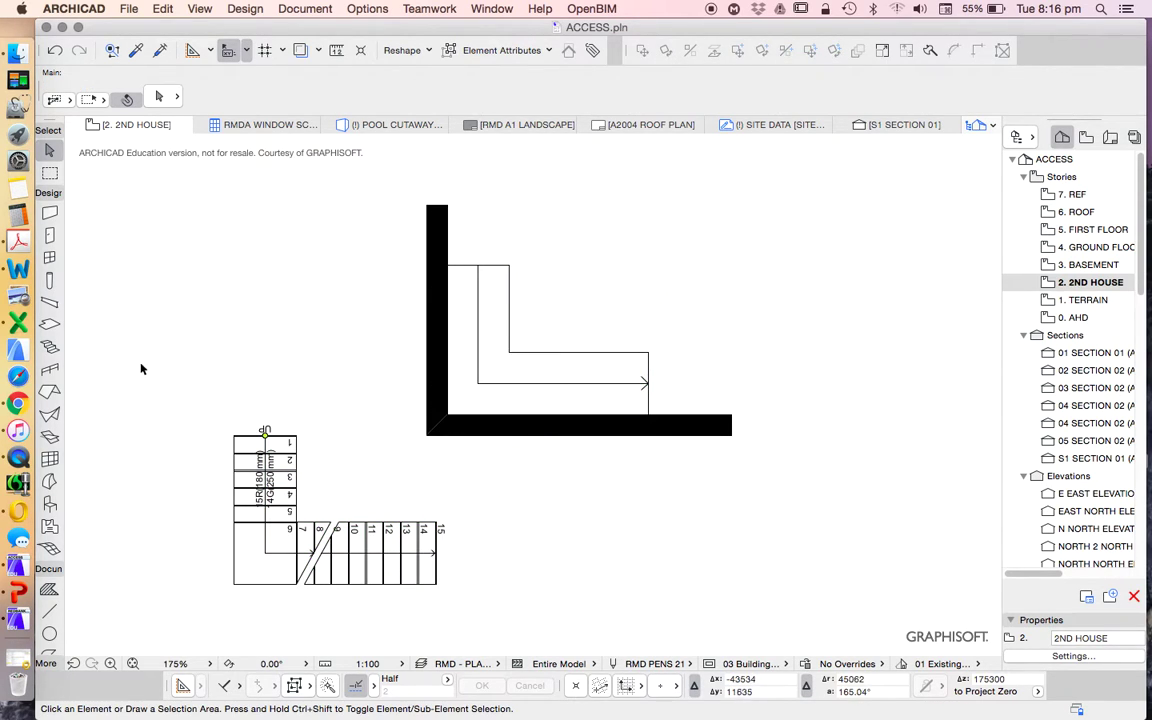
{"action": "left_click", "coordinate": [50, 347]}
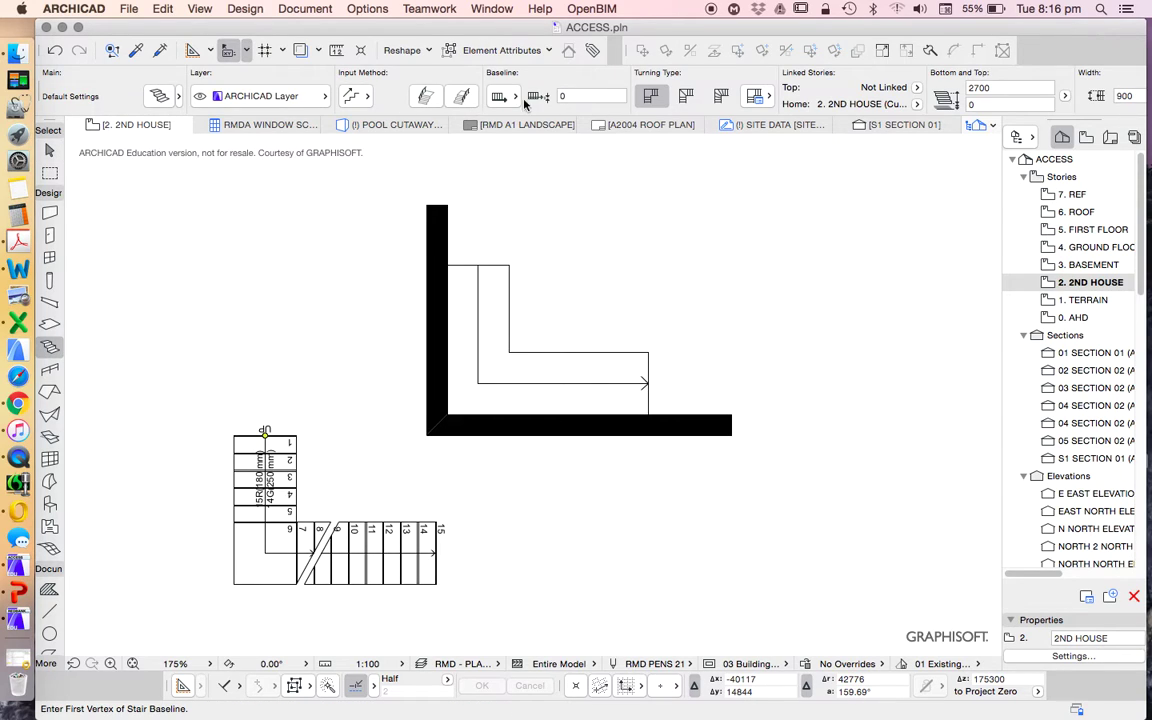
With a different baseline alignment, draw the stair from the wall corner, turning at the inner corner, to the template end.
{"action": "scroll", "coordinate": [560, 303], "scroll_direction": "up", "scroll_amount": 3}
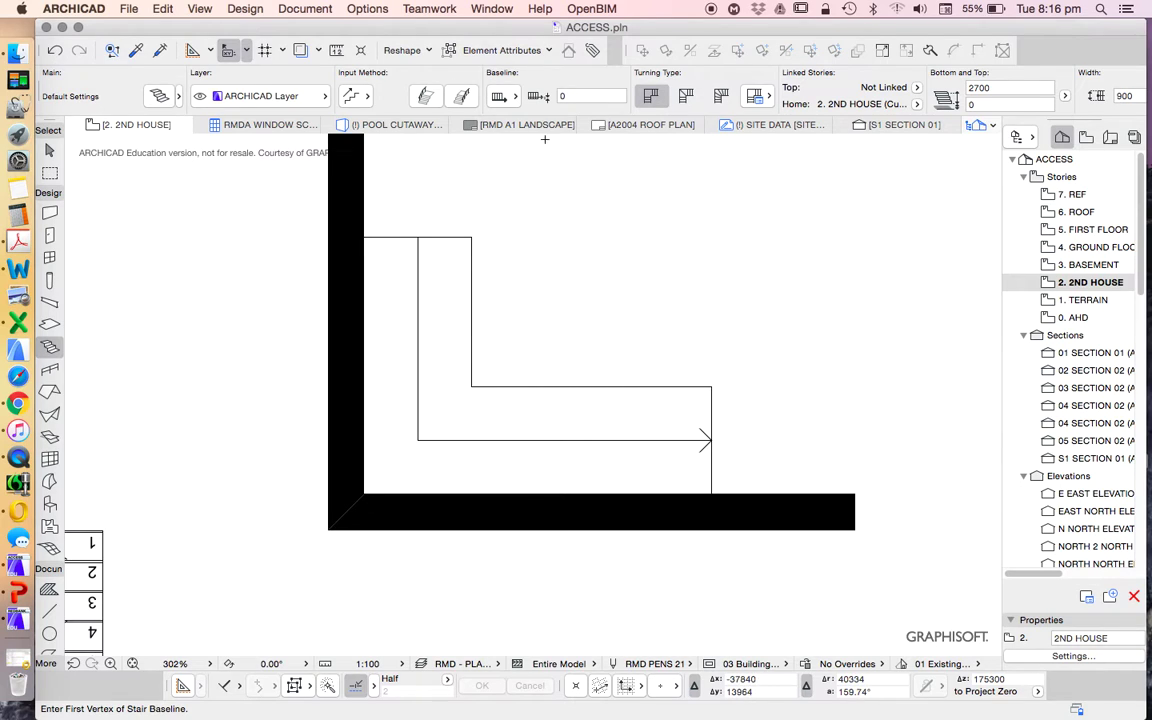
{"action": "left_click", "coordinate": [517, 100]}
{"action": "left_click", "coordinate": [461, 100]}
{"action": "left_click", "coordinate": [472, 237]}
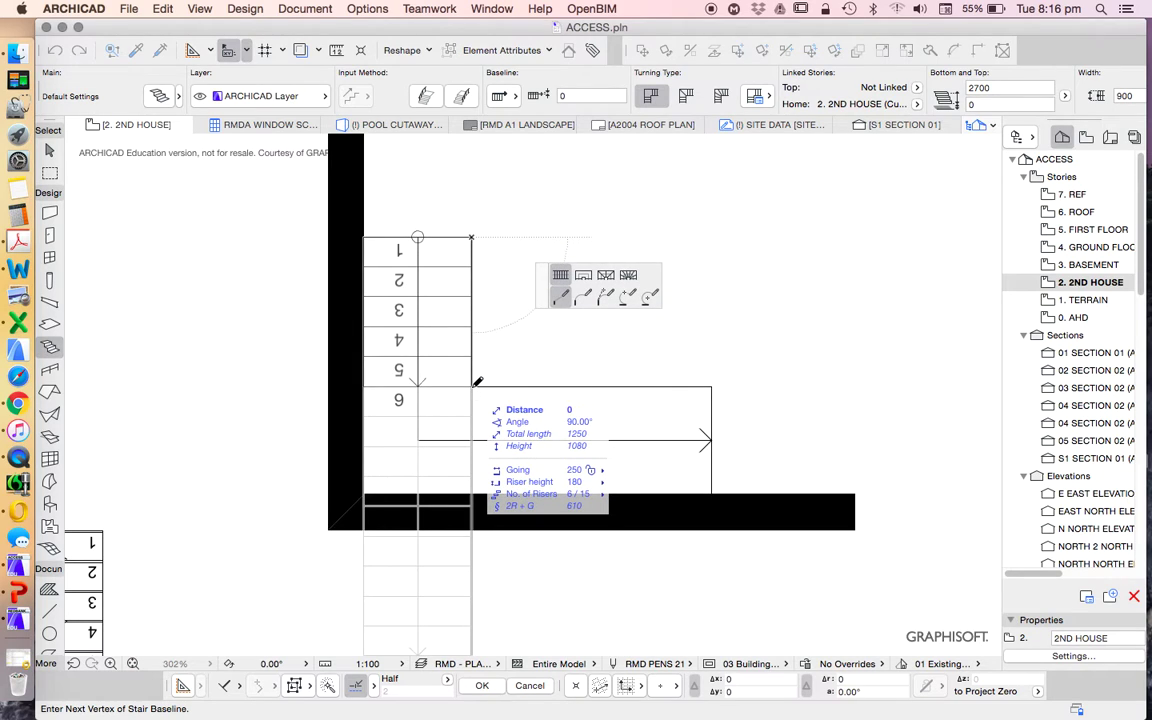
{"action": "left_click", "coordinate": [472, 386]}
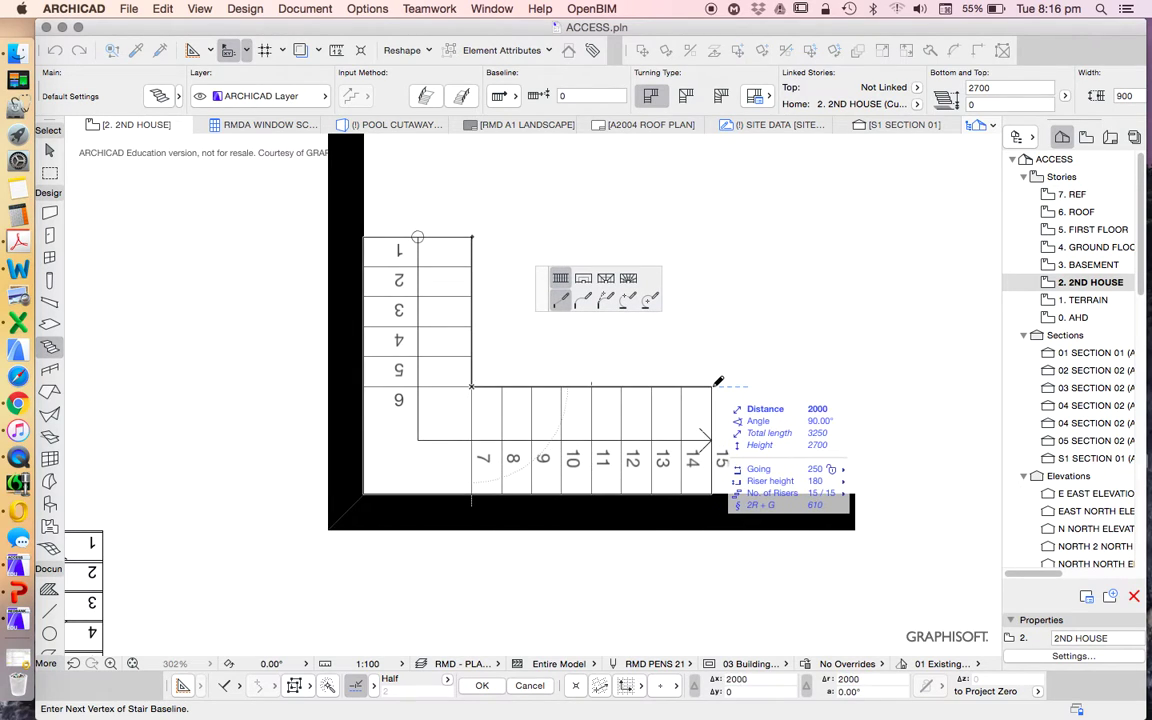
{"action": "double_click", "coordinate": [718, 381]}
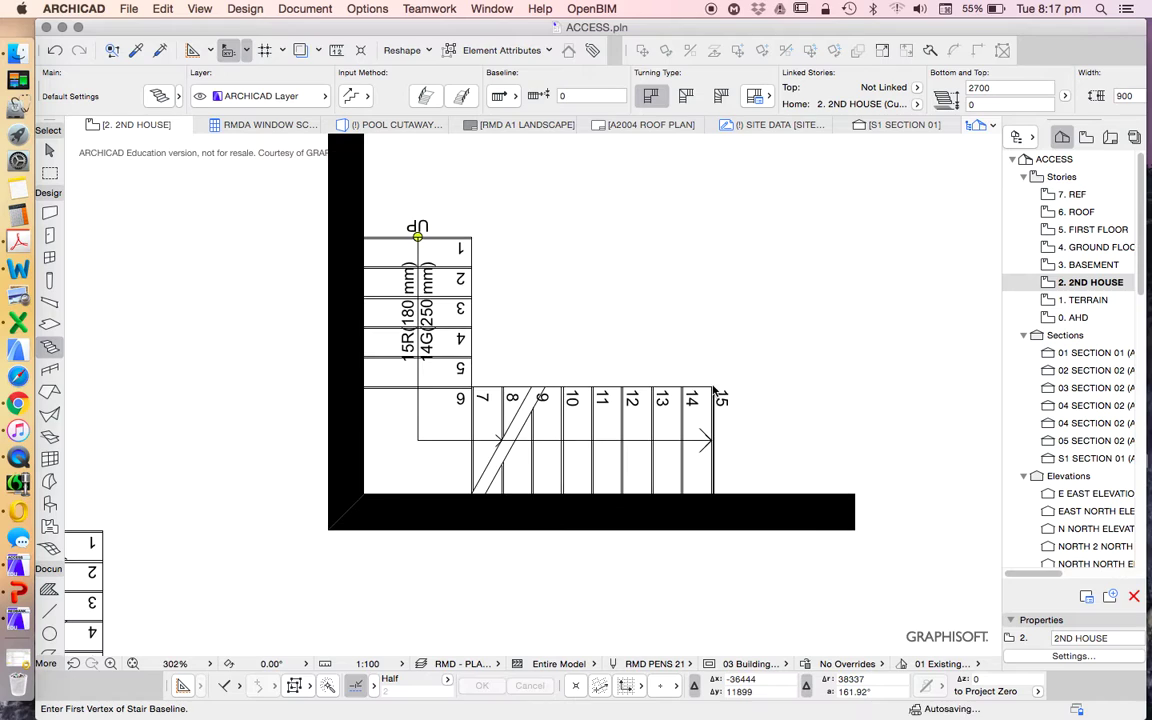
{"action": "scroll", "coordinate": [527, 328], "scroll_direction": "down", "scroll_amount": 5}
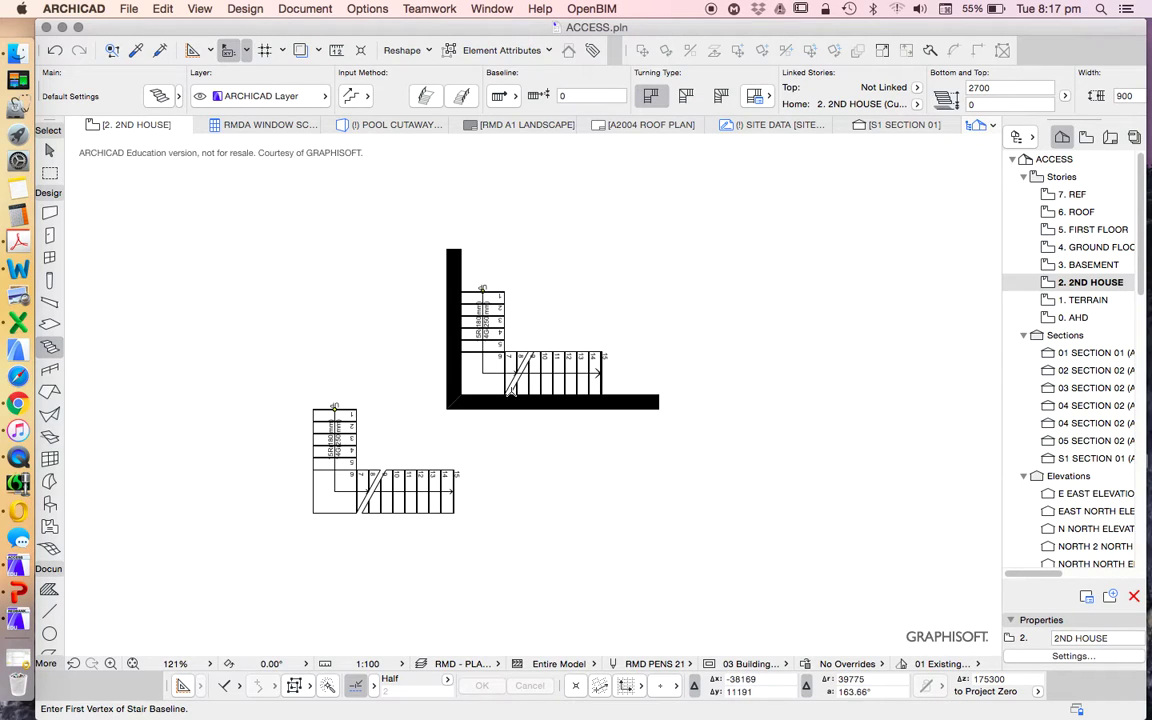
{"action": "scroll", "coordinate": [500, 393], "scroll_direction": "up", "scroll_amount": 2}
{"action": "scroll", "coordinate": [530, 263], "scroll_direction": "up", "scroll_amount": 1}
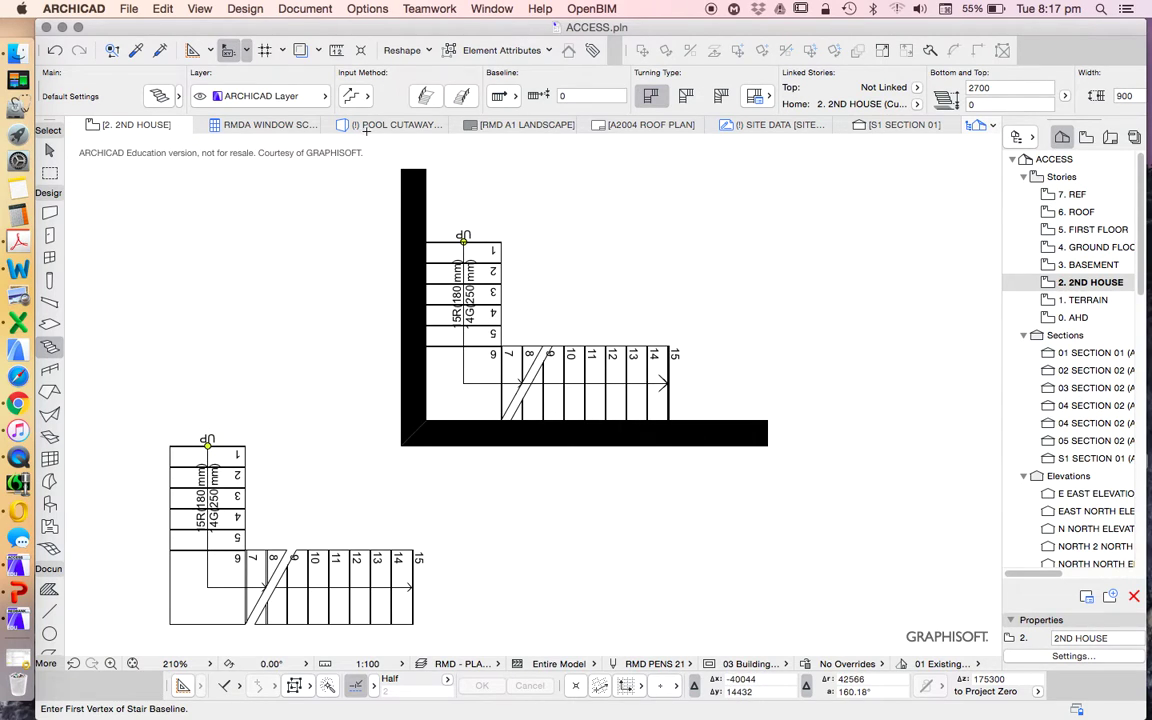
Try the second stair Input Method, then return to the first one.
{"action": "left_click", "coordinate": [358, 97]}
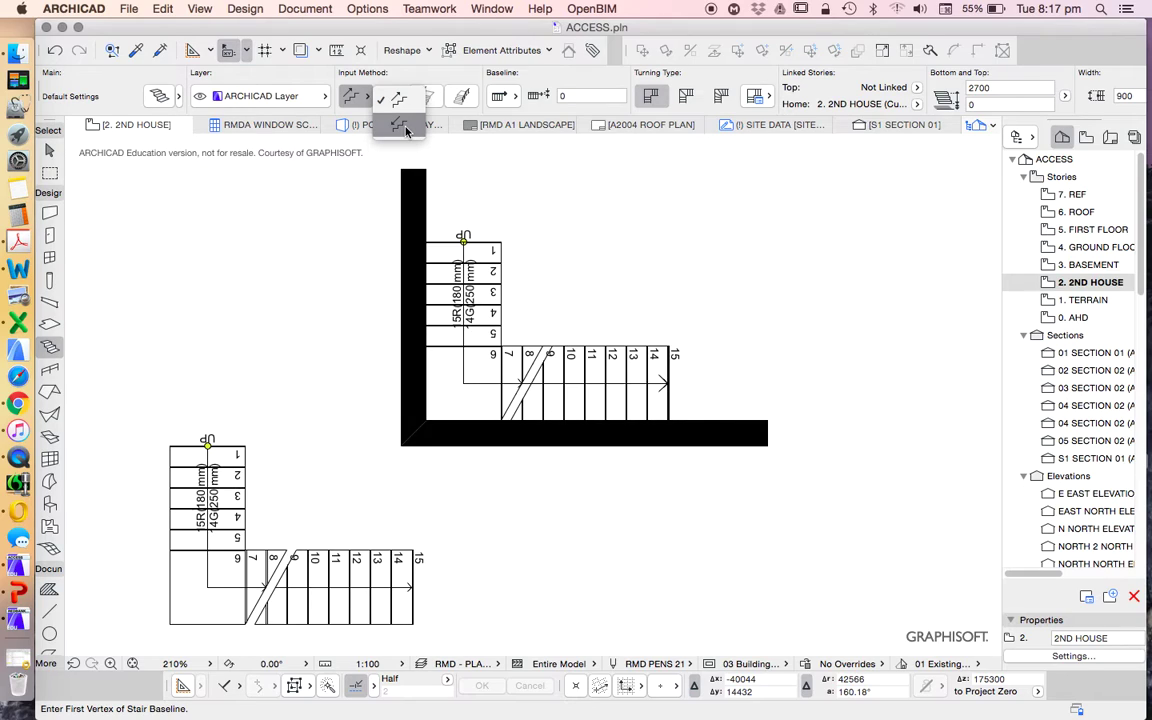
{"action": "left_click", "coordinate": [405, 130]}
{"action": "left_click", "coordinate": [358, 97]}
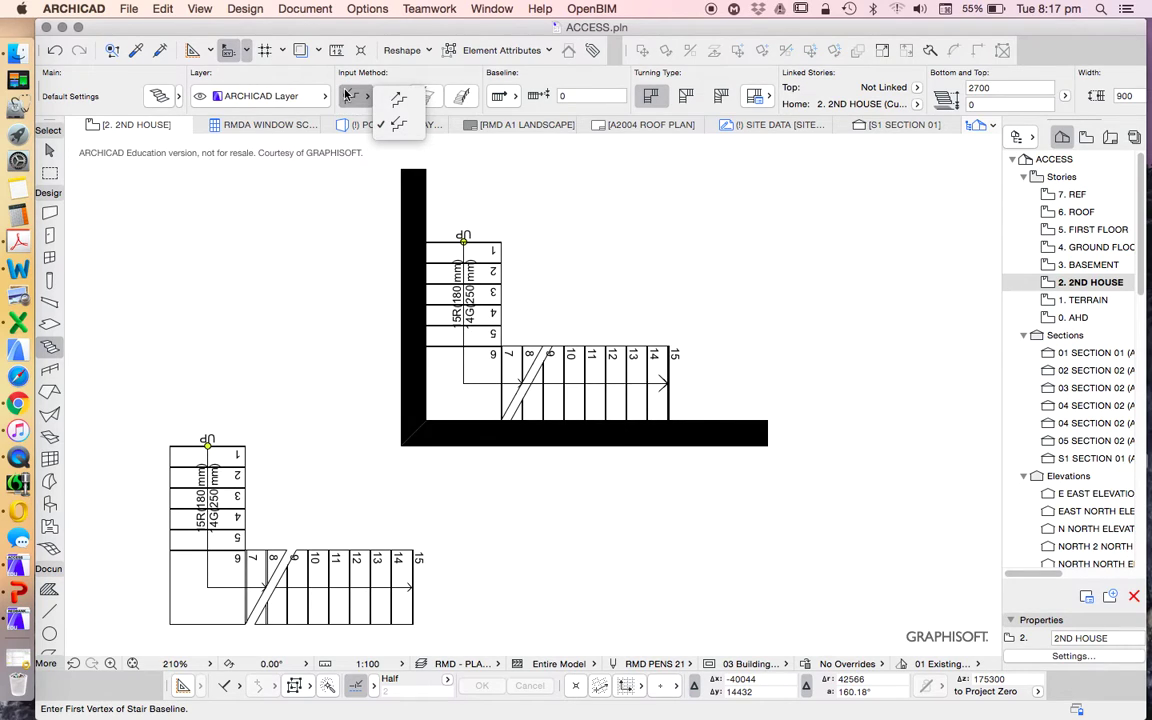
{"action": "left_click", "coordinate": [399, 102]}
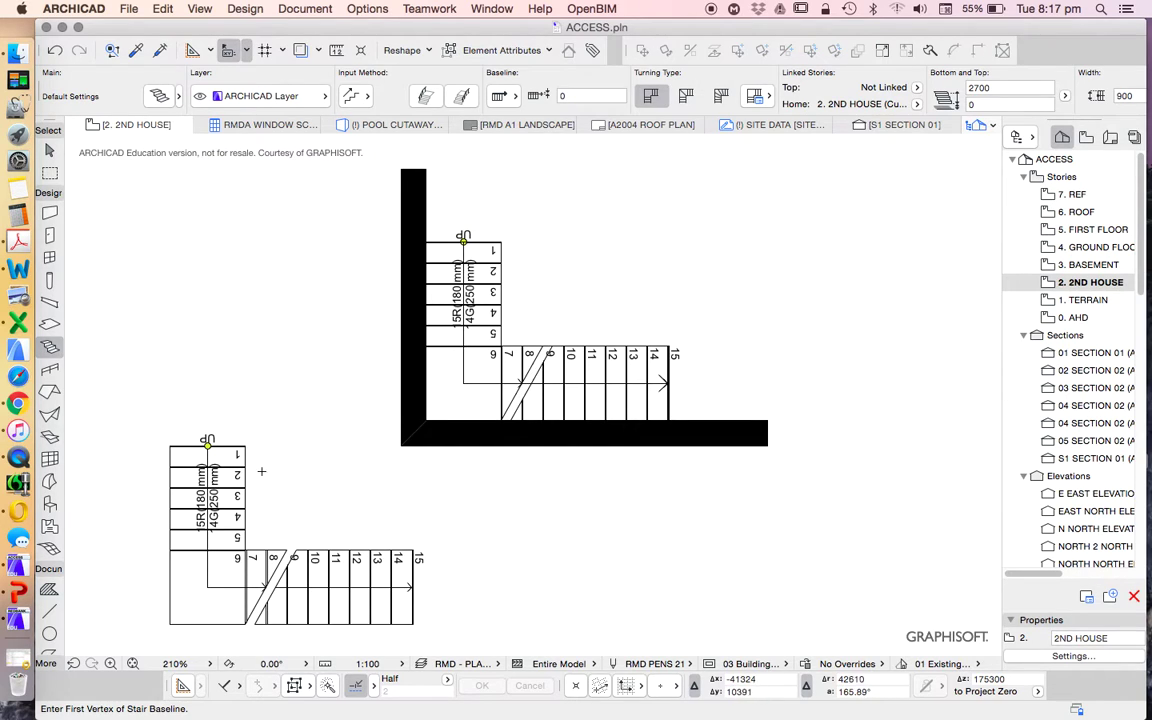
Select the lower-left stair and the corner stair and delete both.
{"action": "left_click", "coordinate": [208, 452], "text": "shift"}
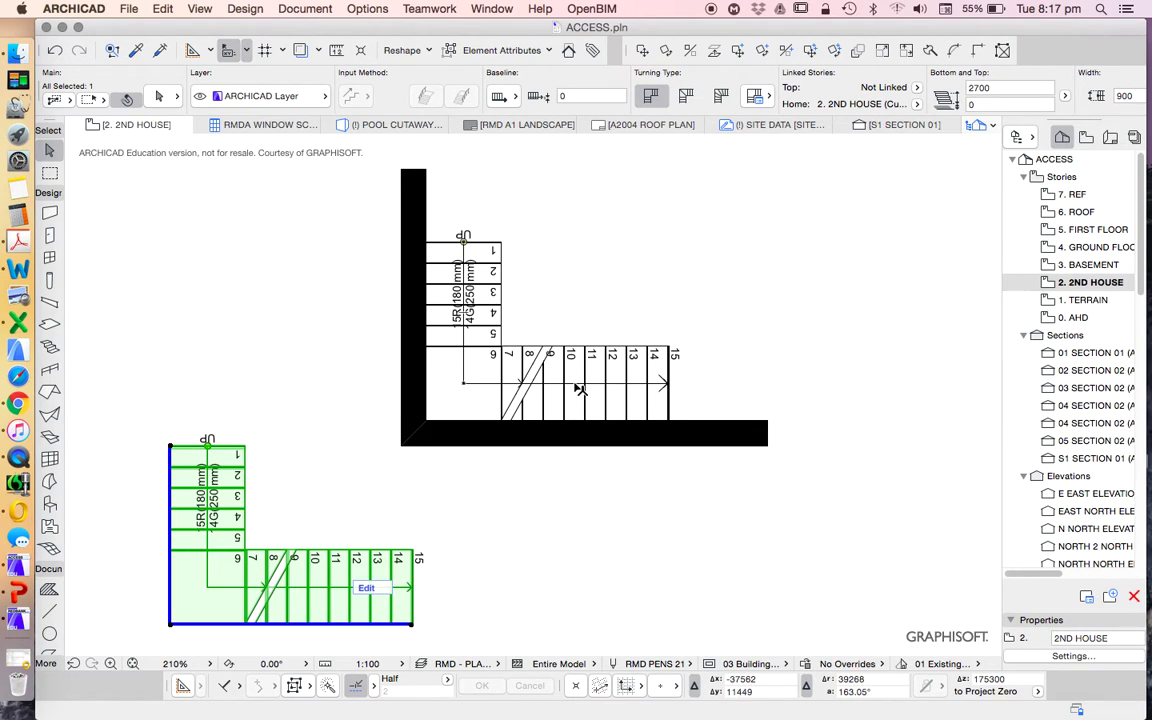
{"action": "left_click", "coordinate": [582, 390], "text": "shift"}
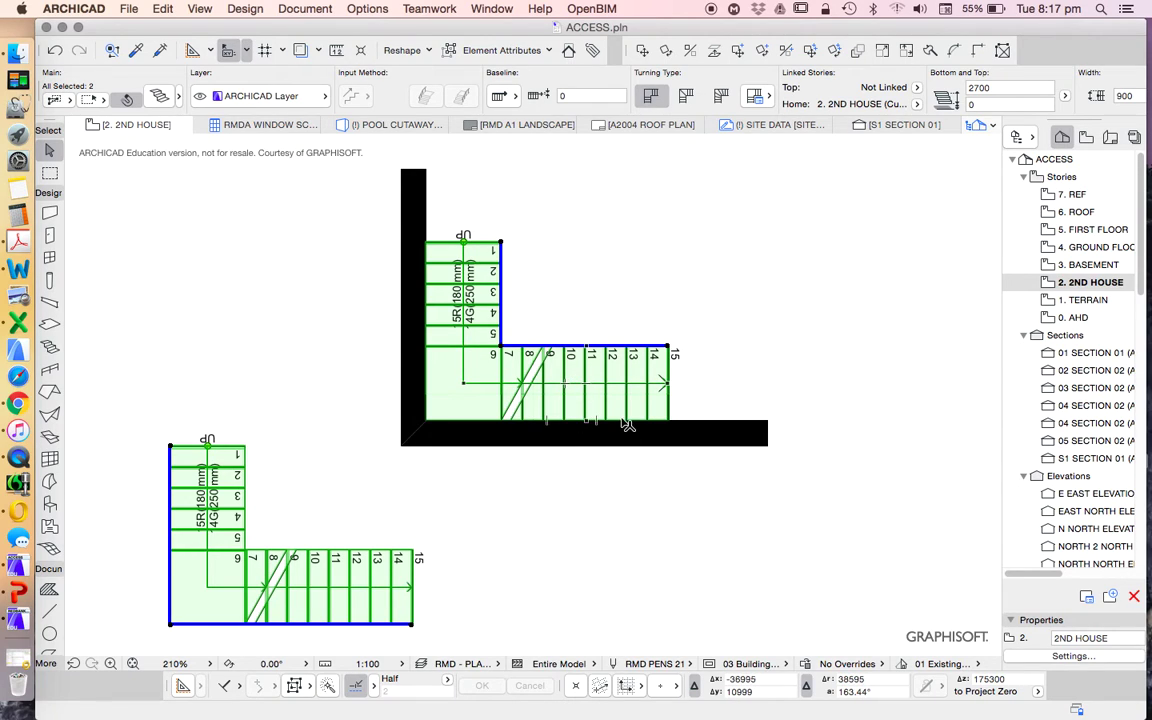
{"action": "key", "text": "Delete"}
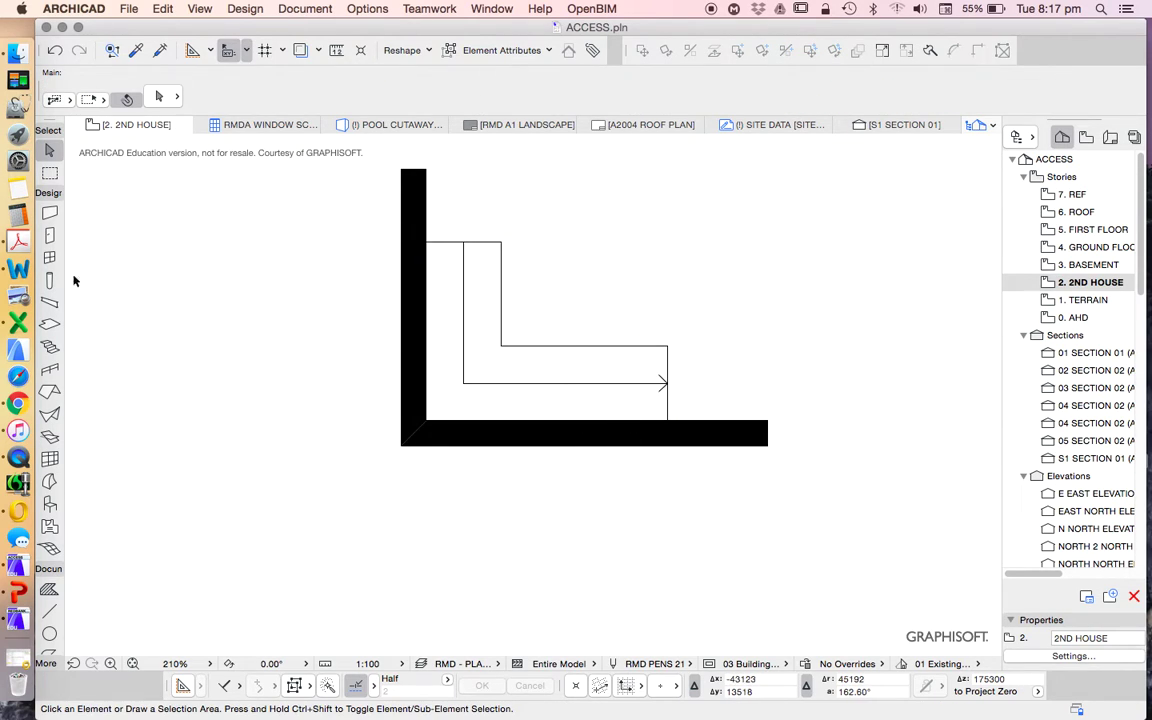
In the Stair tool defaults, set the maximum Going (G) to 250 under Rules & Standards.
{"action": "left_click", "coordinate": [55, 346]}
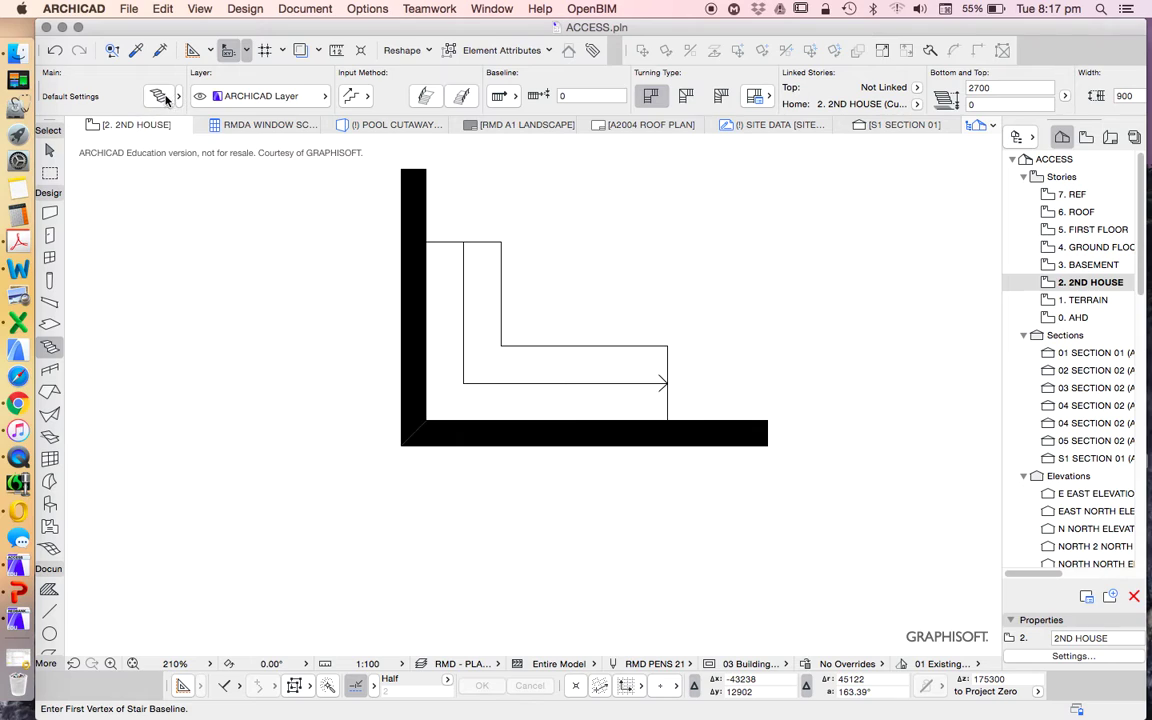
{"action": "left_click", "coordinate": [159, 97]}
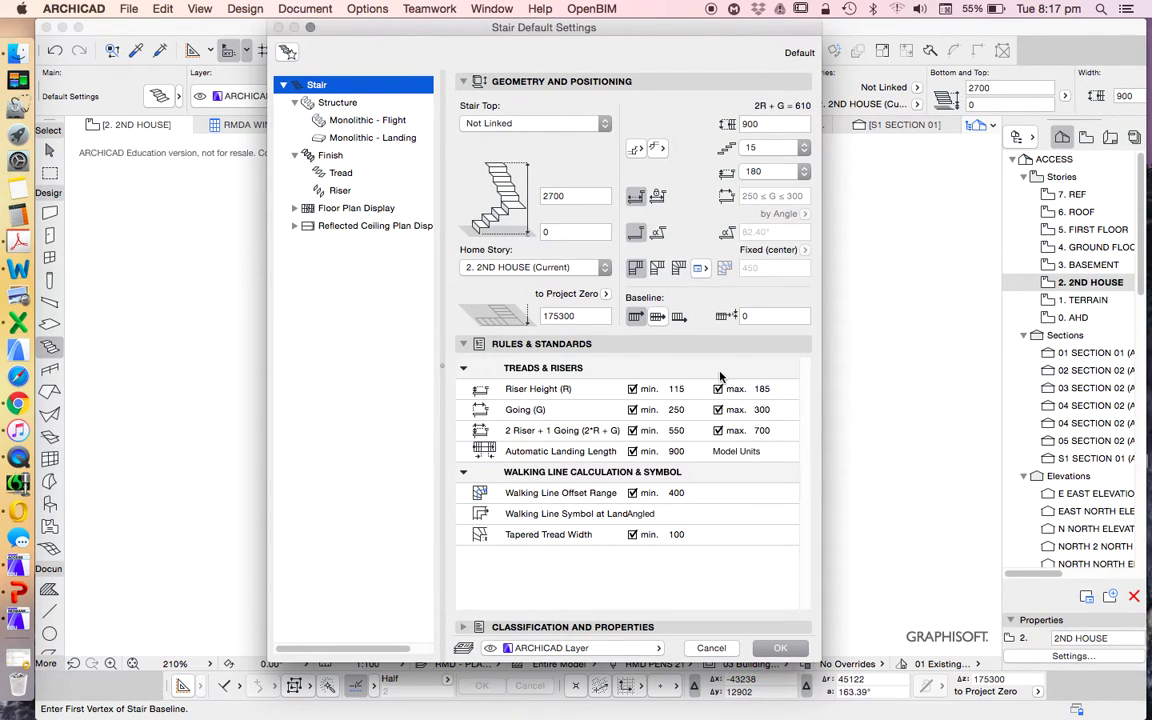
{"action": "left_click", "coordinate": [780, 410]}
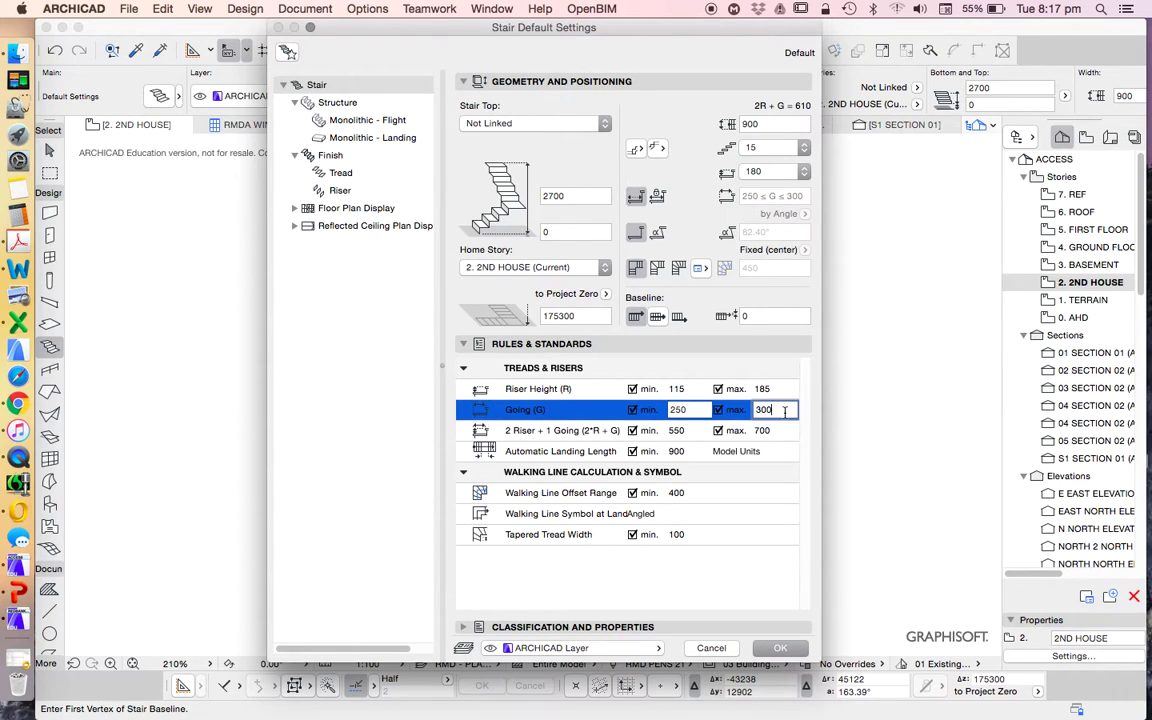
{"action": "left_click_drag", "start_coordinate": [784, 410], "coordinate": [713, 418]}
{"action": "left_click", "coordinate": [781, 648]}
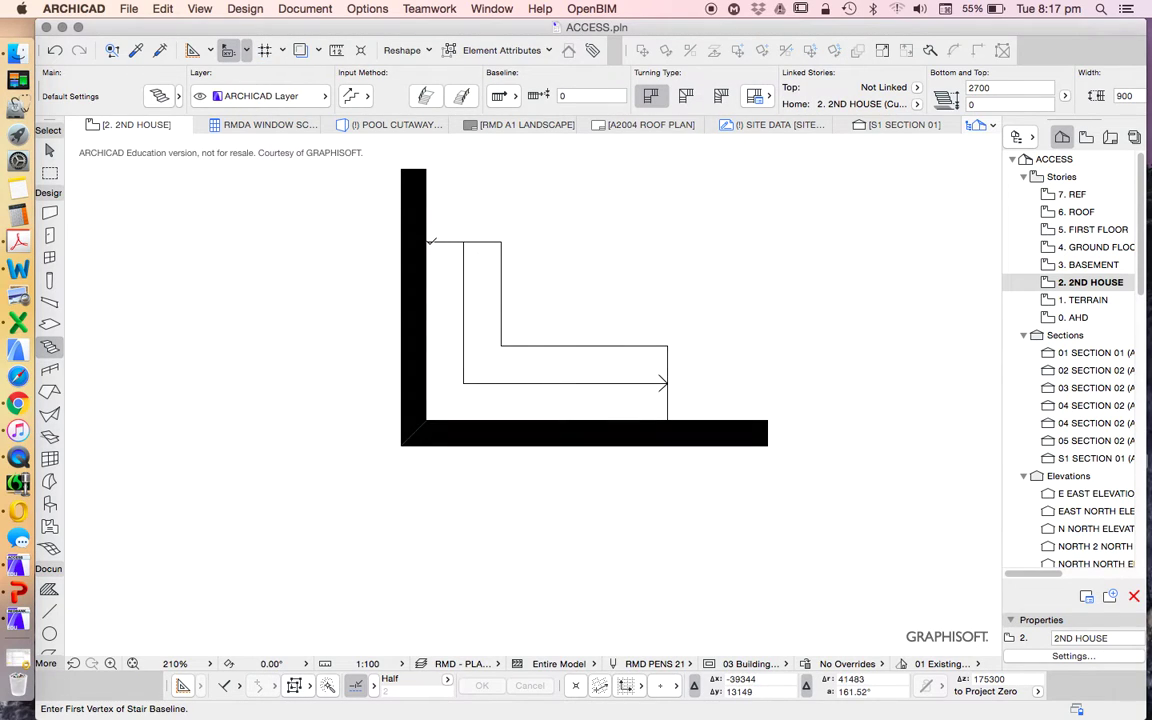
Draw the L-shaped stair from the wall corner with a changed baseline alignment, turning to the template line's end.
{"action": "left_click", "coordinate": [426, 243]}
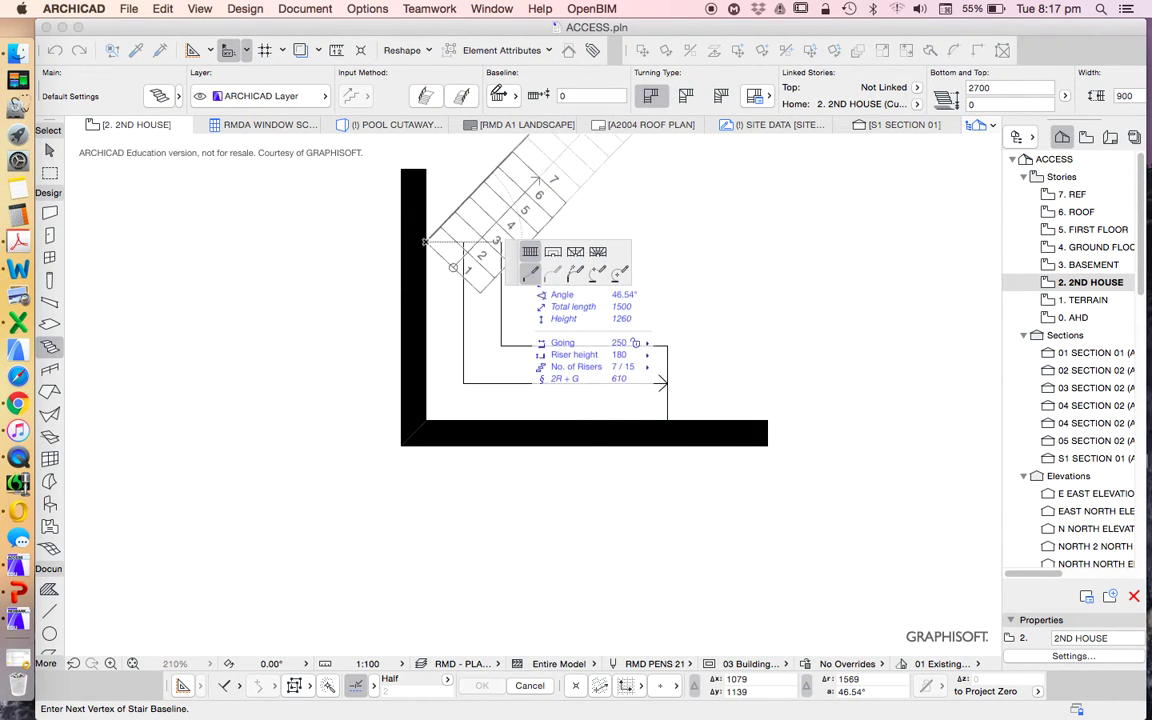
{"action": "left_click", "coordinate": [496, 99]}
{"action": "left_click", "coordinate": [543, 104]}
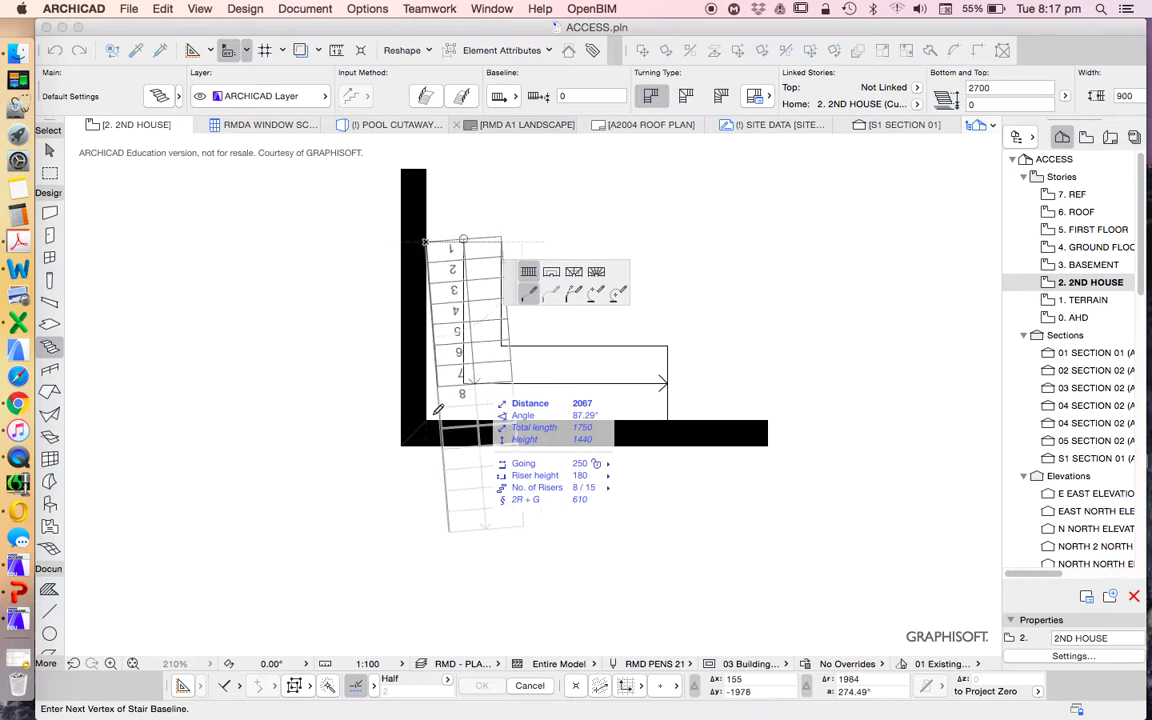
{"action": "left_click", "coordinate": [426, 420]}
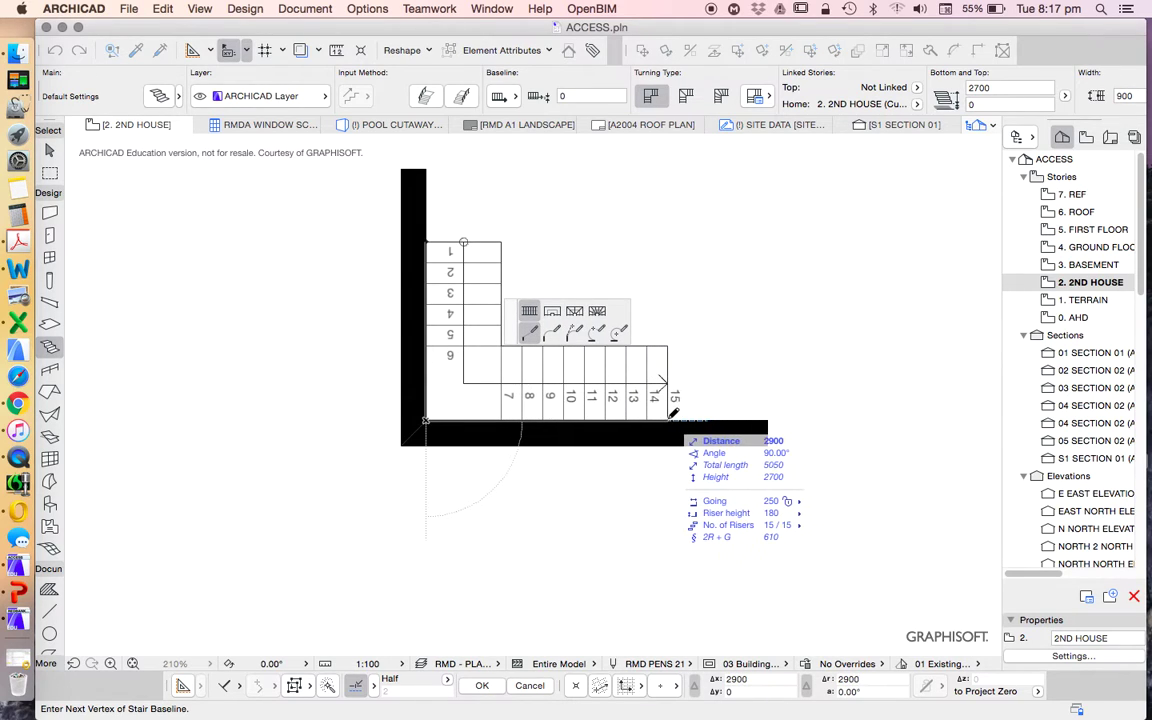
{"action": "double_click", "coordinate": [671, 414]}
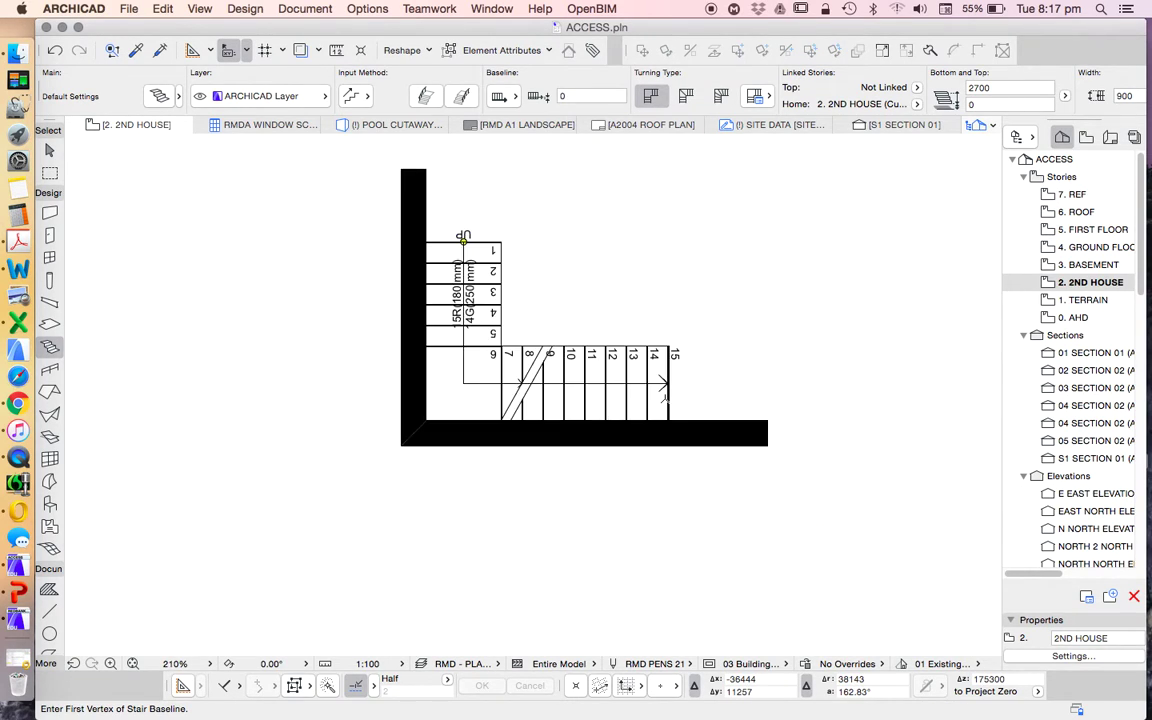